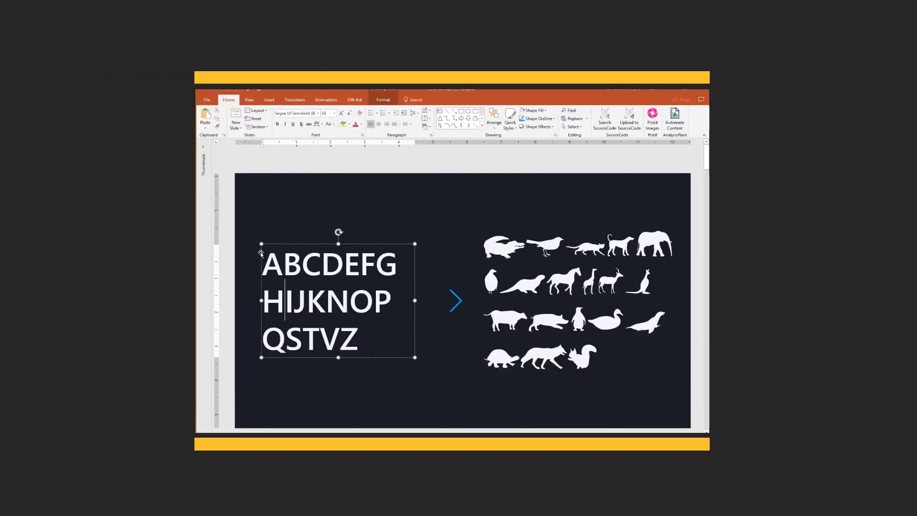
# Set the alphabet letters in the Animals font to turn them into animal silhouettes.
pyautogui.moveTo(263, 253); pyautogui.dragTo(358, 351)
pyautogui.click(295, 113)
pyautogui.write('Animals')
pyautogui.press('Return')
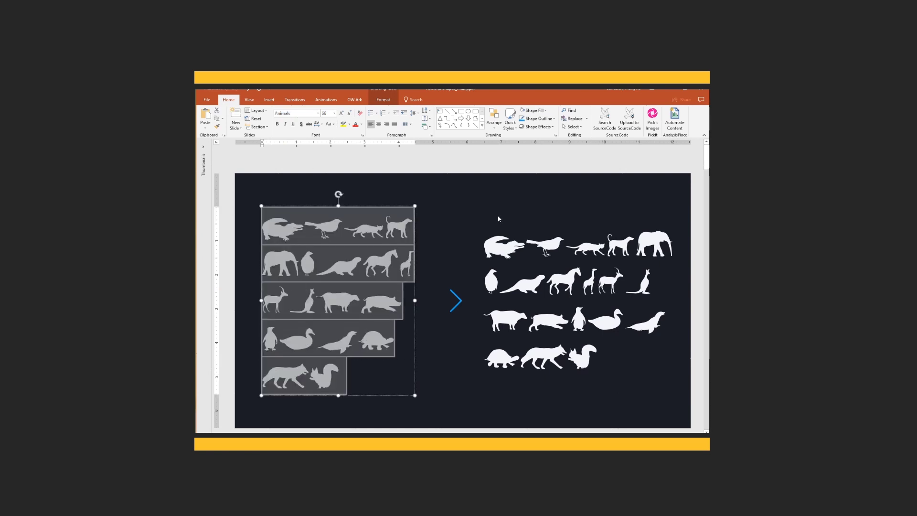
# Enlarge the crocodile silhouette up and to the left and fill it green.
pyautogui.click(501, 246)
pyautogui.moveTo(483, 234); pyautogui.dragTo(431, 206)
pyautogui.click(540, 113)
pyautogui.click(558, 126)
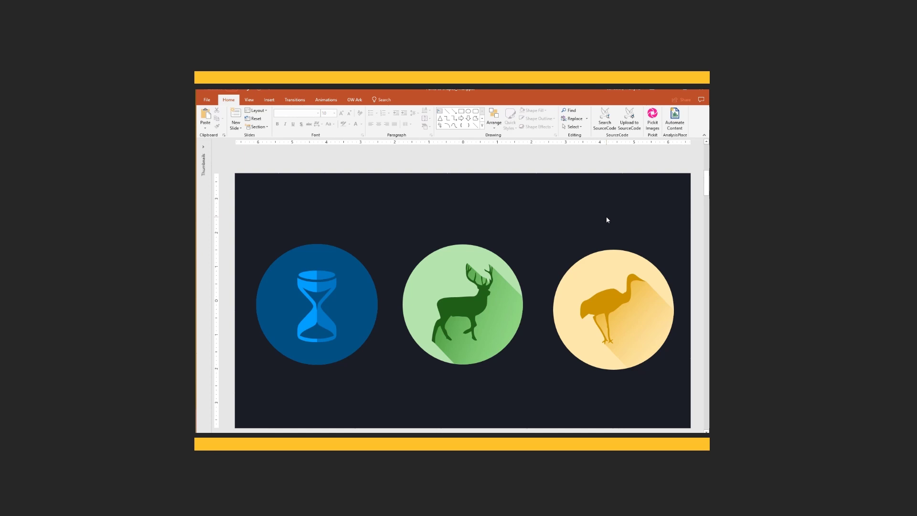
pyautogui.scroll(-3, 606, 219)
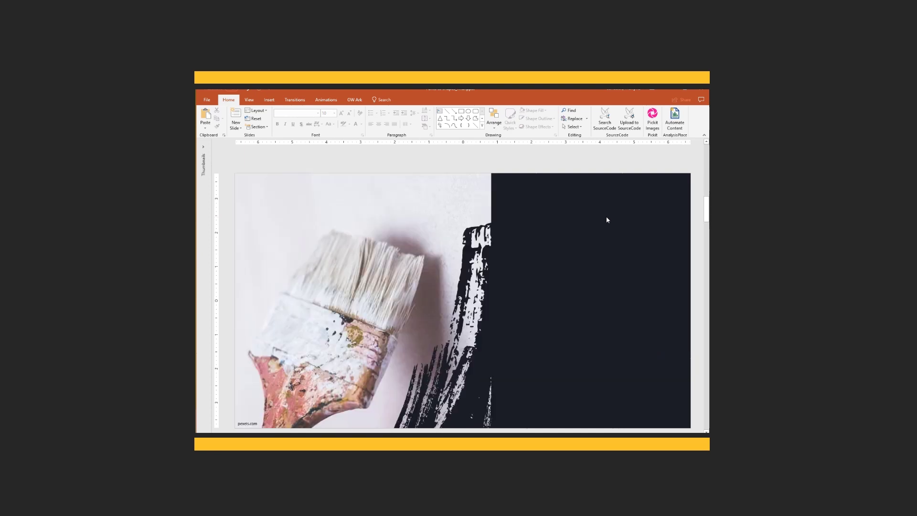
pyautogui.scroll(-2, 607, 219)
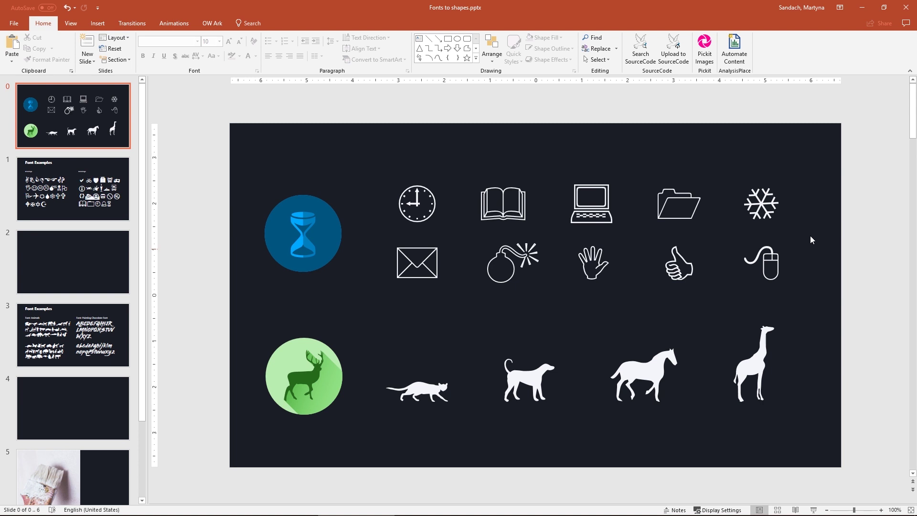
# Scroll past the Font Examples slide down to blank slide 2.
pyautogui.scroll(-1, 826, 294)
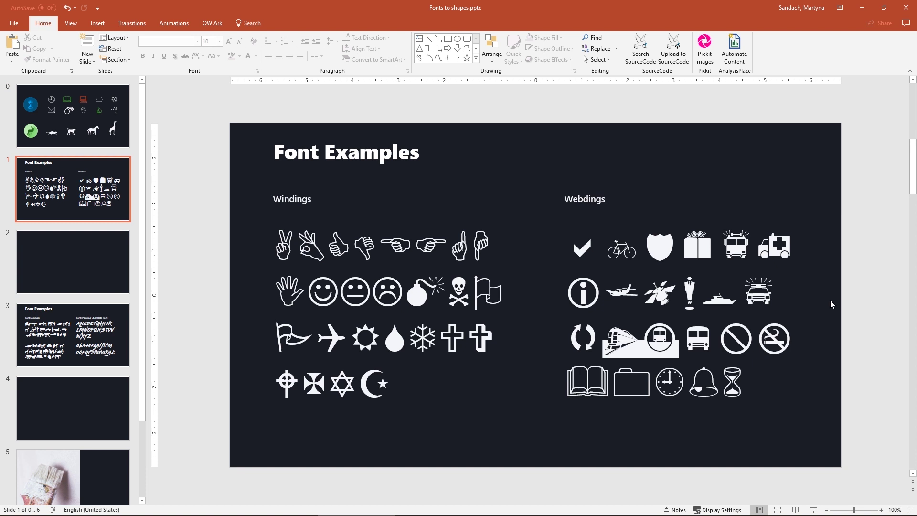
pyautogui.scroll(-1, 831, 304)
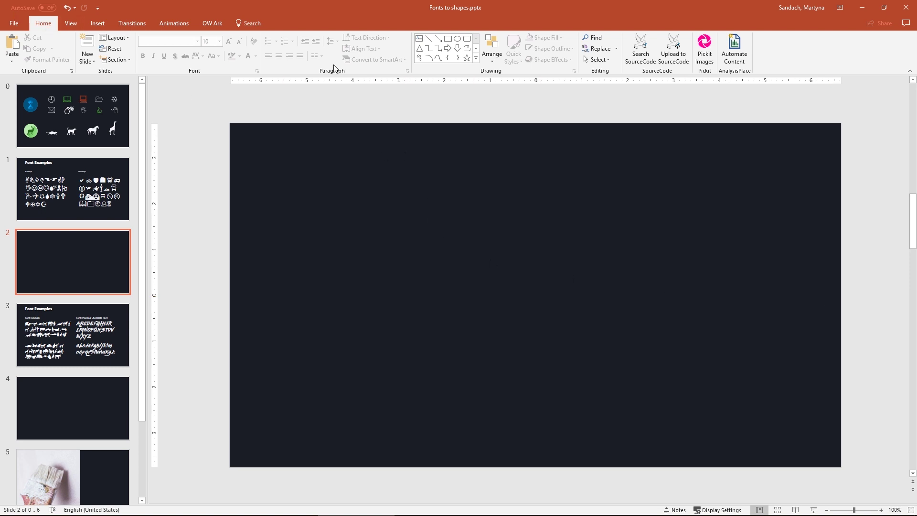
# Draw an empty text box from the Drawing gallery near the centre of slide 2.
pyautogui.click(476, 59)
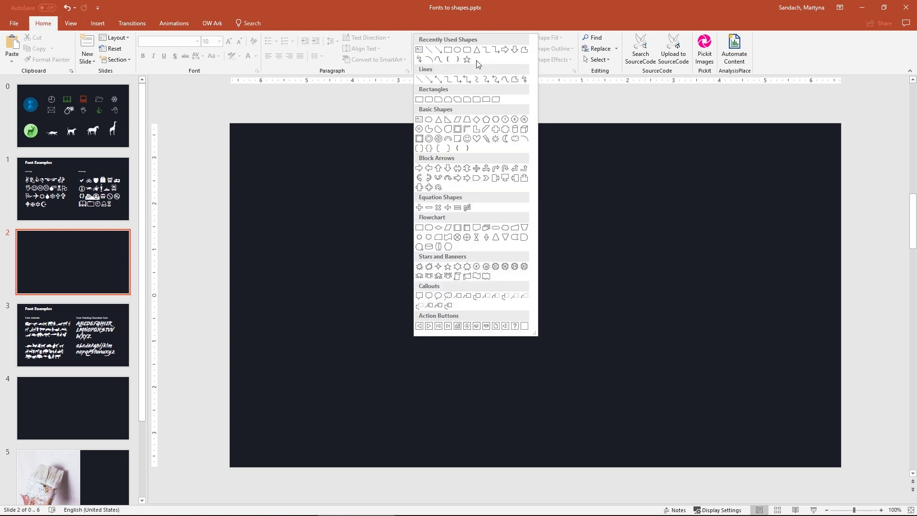
pyautogui.click(420, 120)
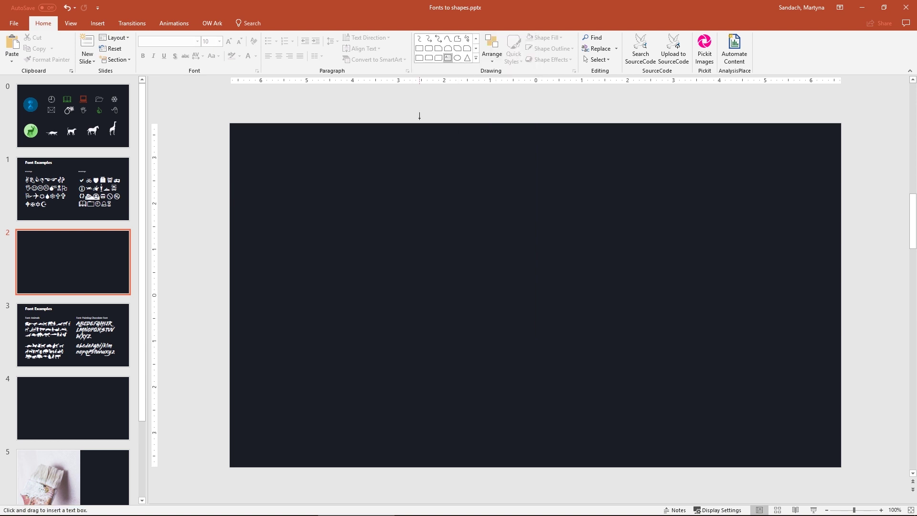
pyautogui.click(422, 262)
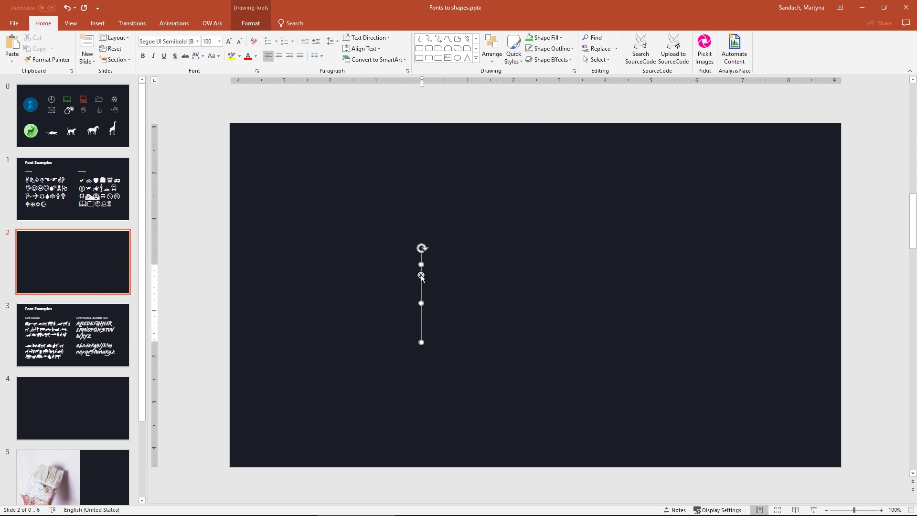
pyautogui.click(100, 27)
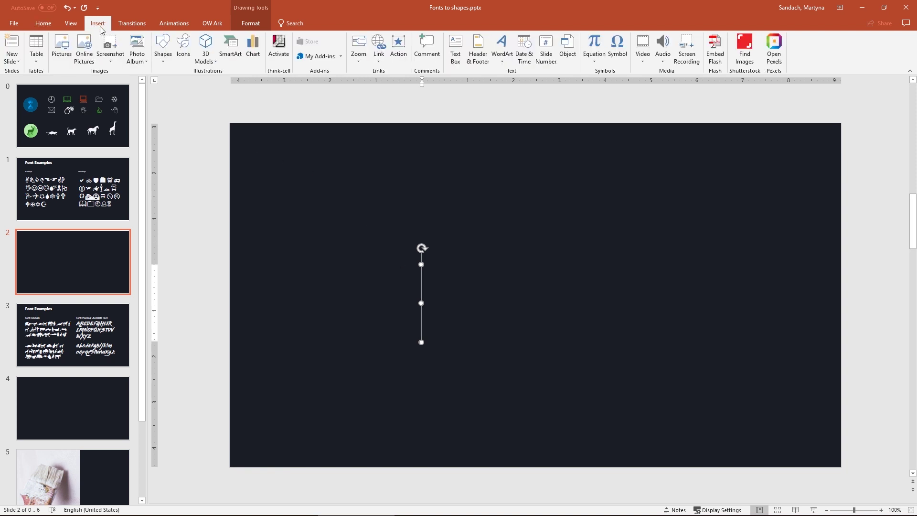
# Insert the Wingdings open book, envelope and open folder symbols into the text box.
pyautogui.click(623, 59)
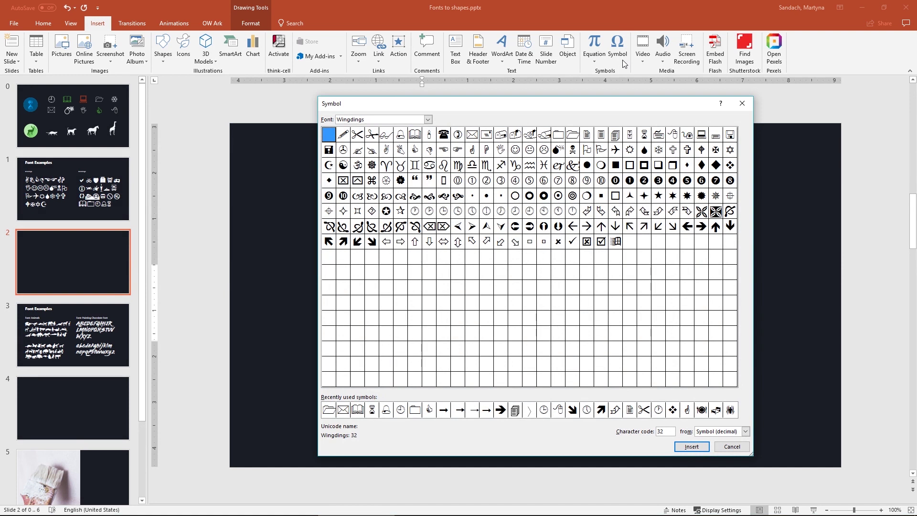
pyautogui.moveTo(592, 108); pyautogui.dragTo(664, 113)
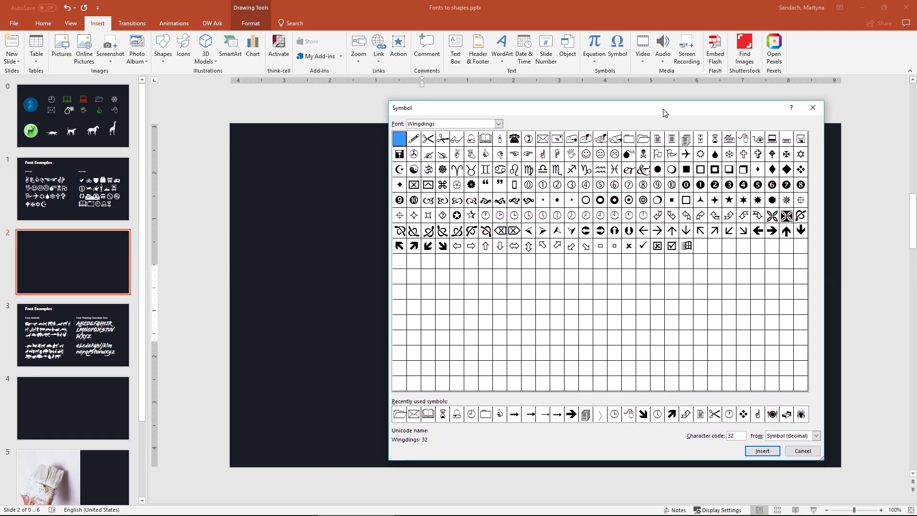
pyautogui.click(498, 125)
pyautogui.click(456, 176)
pyautogui.click(486, 139)
pyautogui.click(761, 451)
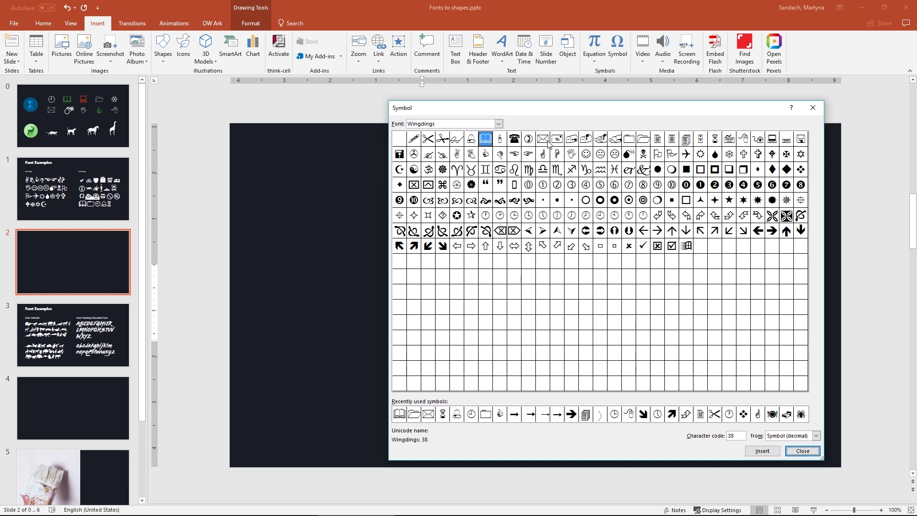
pyautogui.click(543, 140)
pyautogui.click(762, 450)
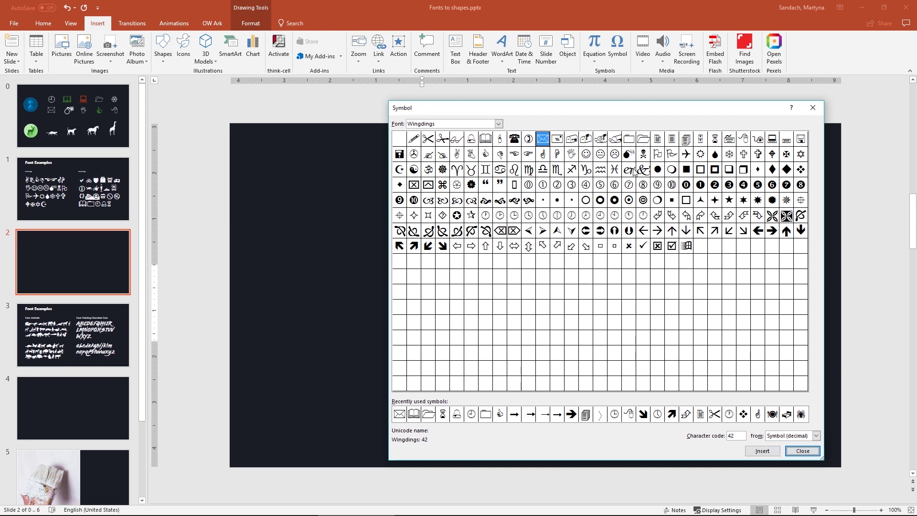
pyautogui.click(643, 139)
pyautogui.click(762, 450)
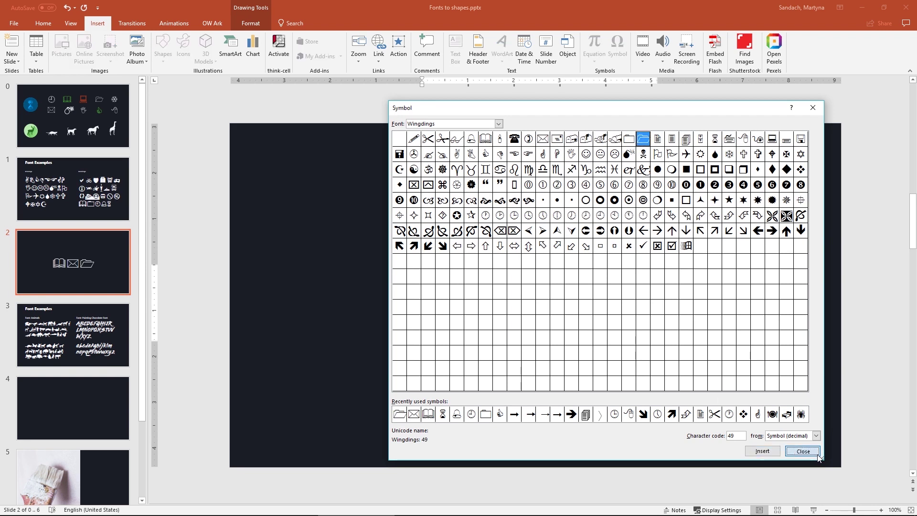
pyautogui.click(803, 451)
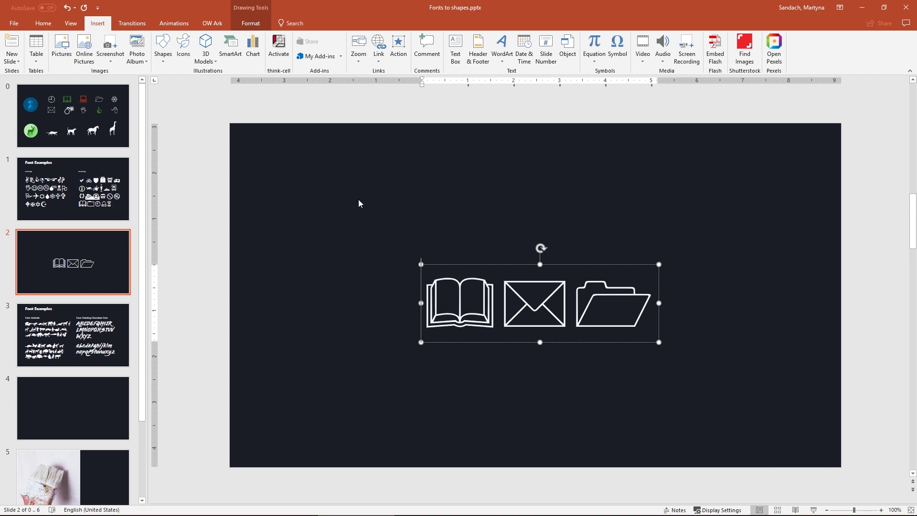
# Draw a rectangle covering the three icons and send it to the back.
pyautogui.click(43, 24)
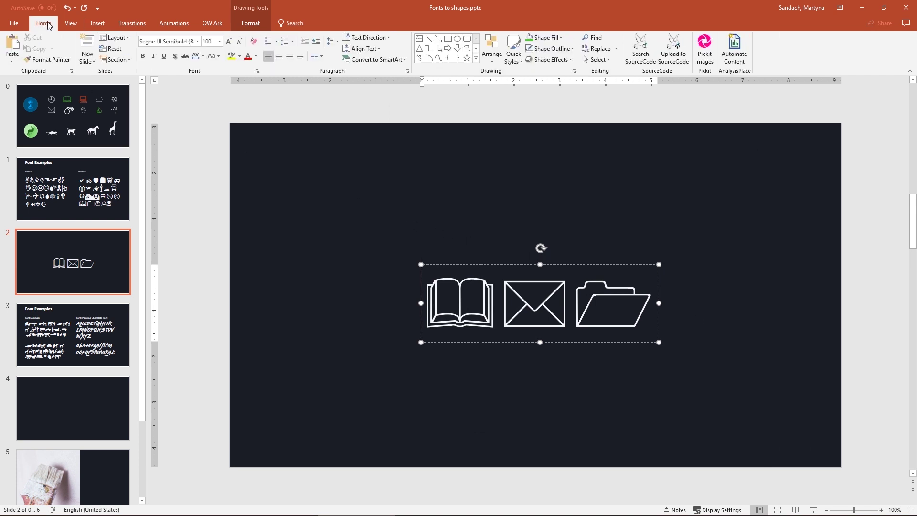
pyautogui.click(449, 40)
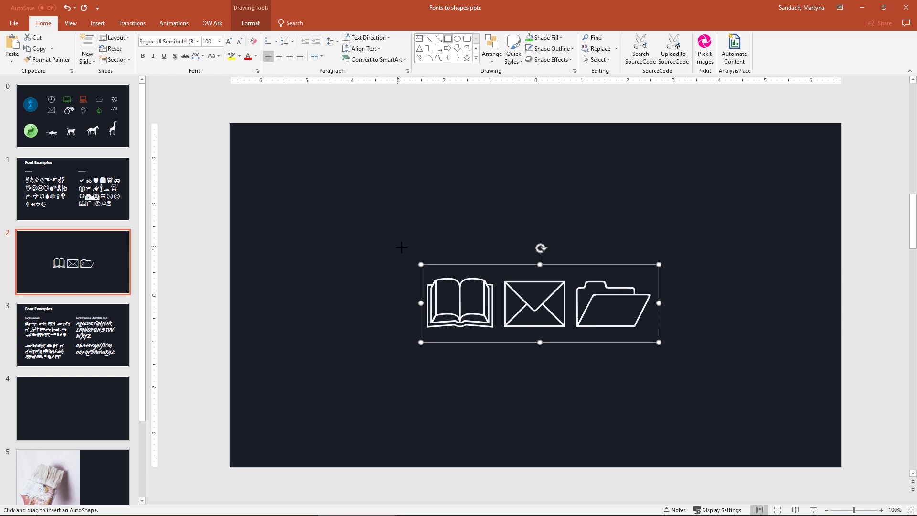
pyautogui.moveTo(398, 245); pyautogui.dragTo(681, 365)
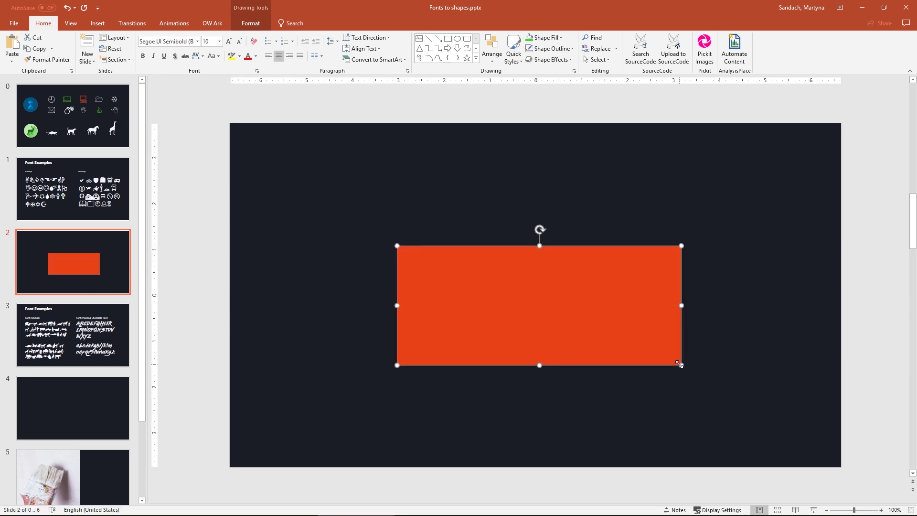
pyautogui.rightClick(621, 250)
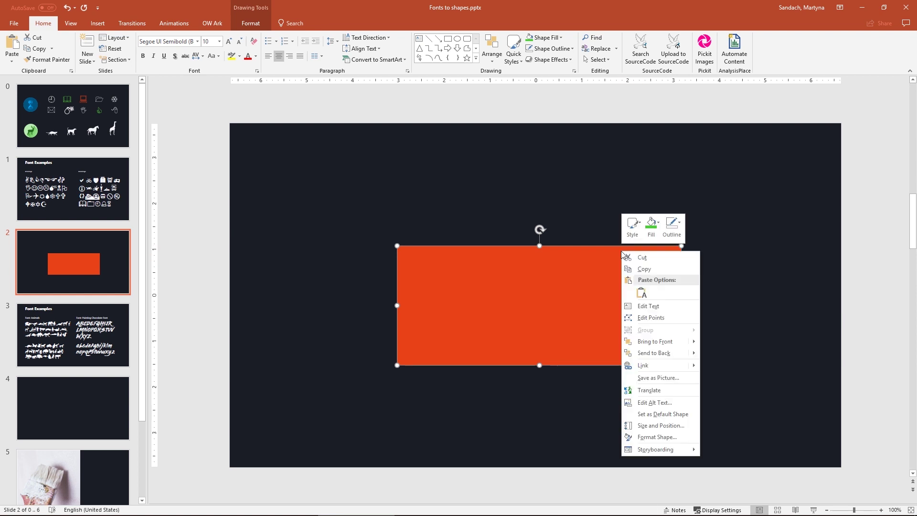
pyautogui.click(663, 354)
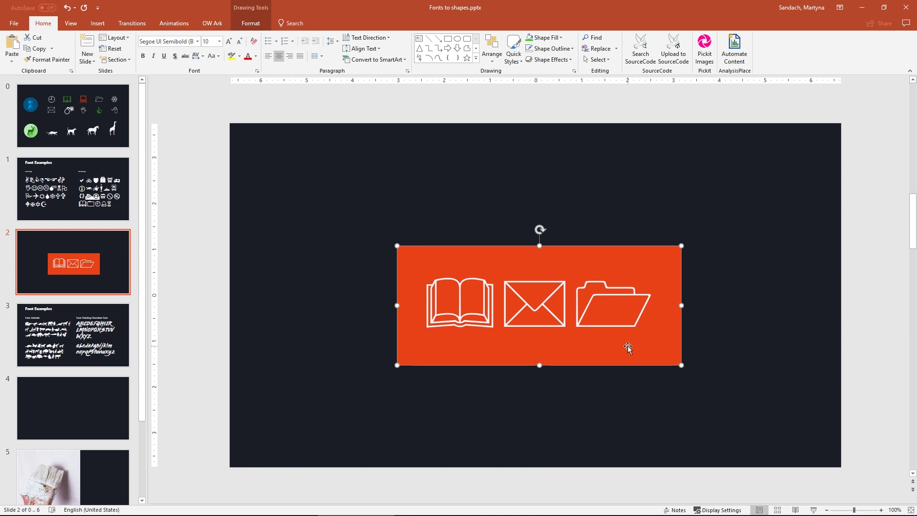
pyautogui.click(786, 334)
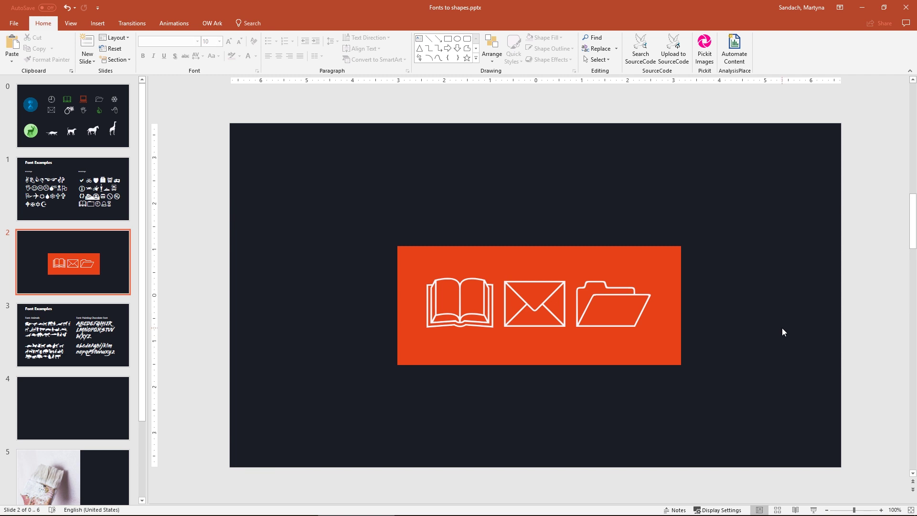
# Fragment the orange rectangle together with the icon text box using Merge Shapes.
pyautogui.click(679, 326)
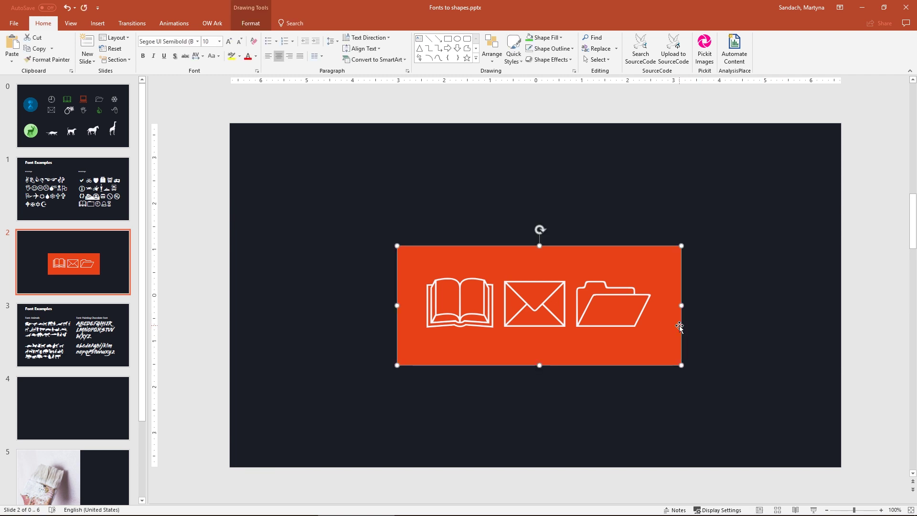
pyautogui.click(613, 295)
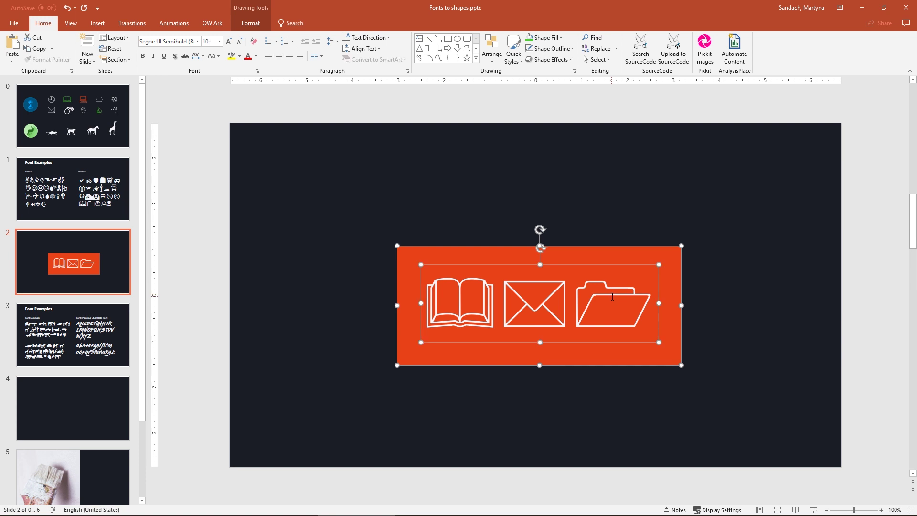
pyautogui.click(258, 24)
pyautogui.click(119, 60)
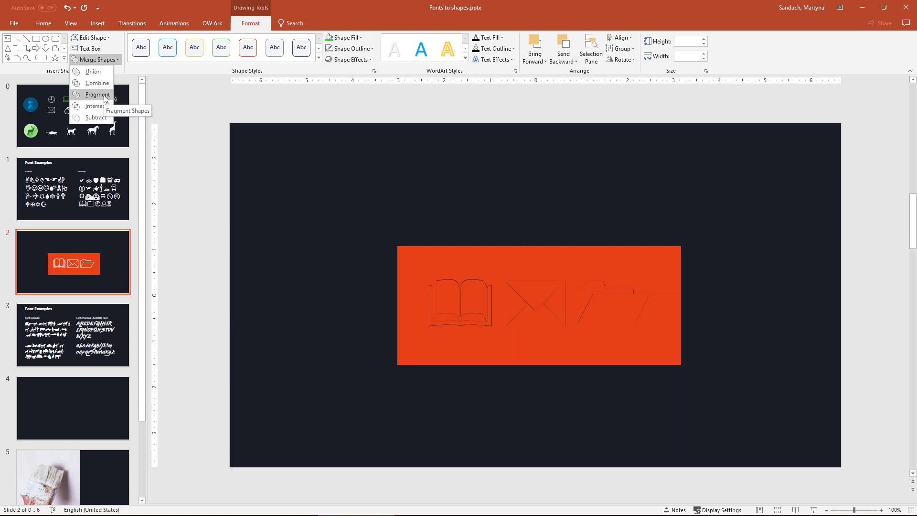
pyautogui.click(105, 98)
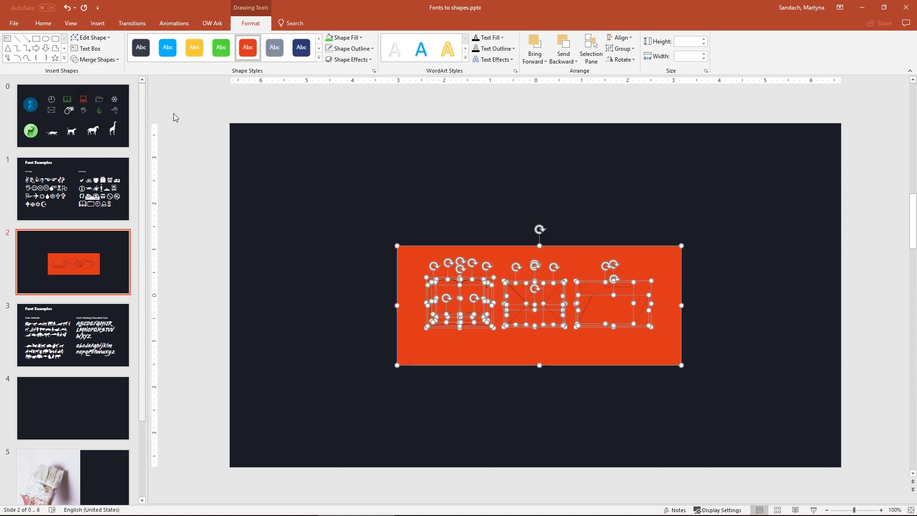
pyautogui.click(709, 254)
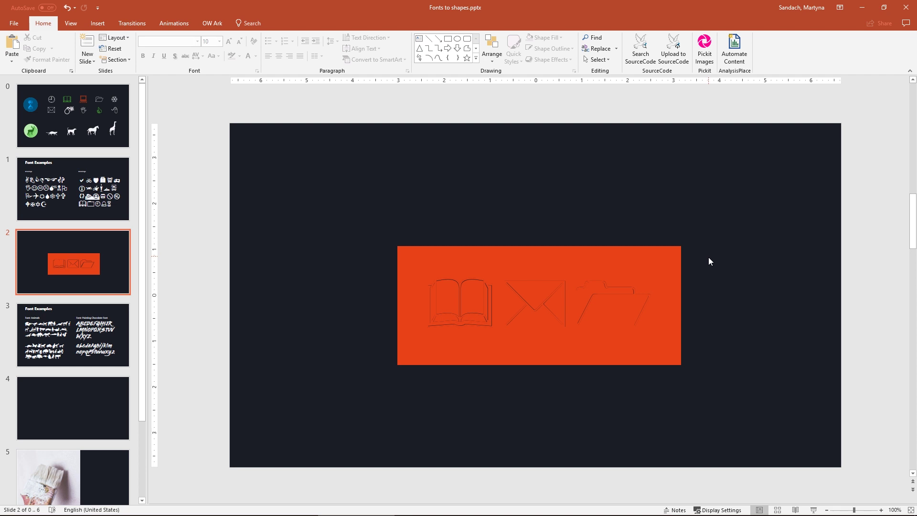
pyautogui.click(661, 256)
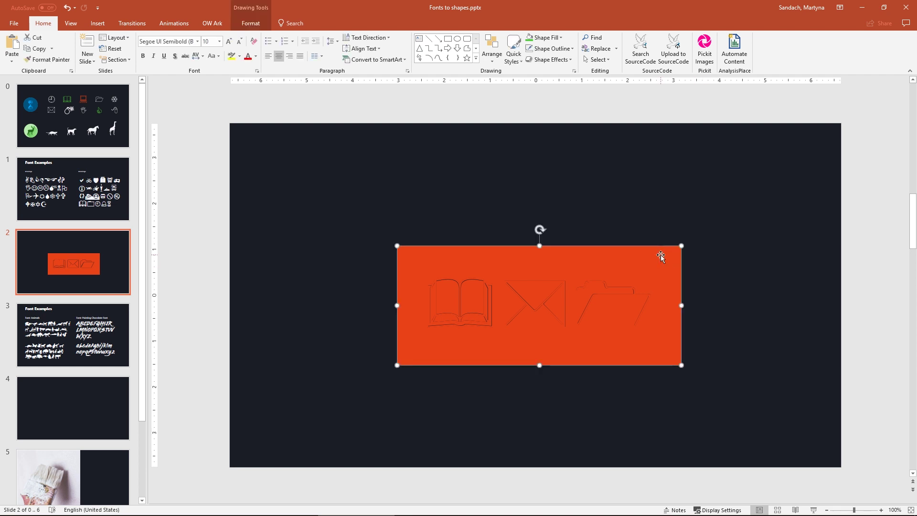
# Delete the orange background piece and Ctrl-drag copies of the three icons above.
pyautogui.press('Delete')
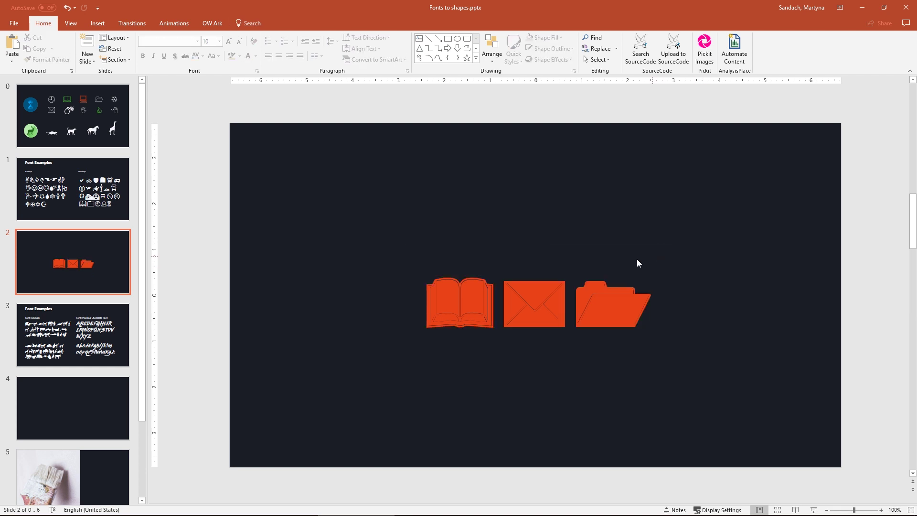
pyautogui.click(592, 281)
pyautogui.keyDown('shift'); pyautogui.click(558, 282); pyautogui.keyUp('shift')
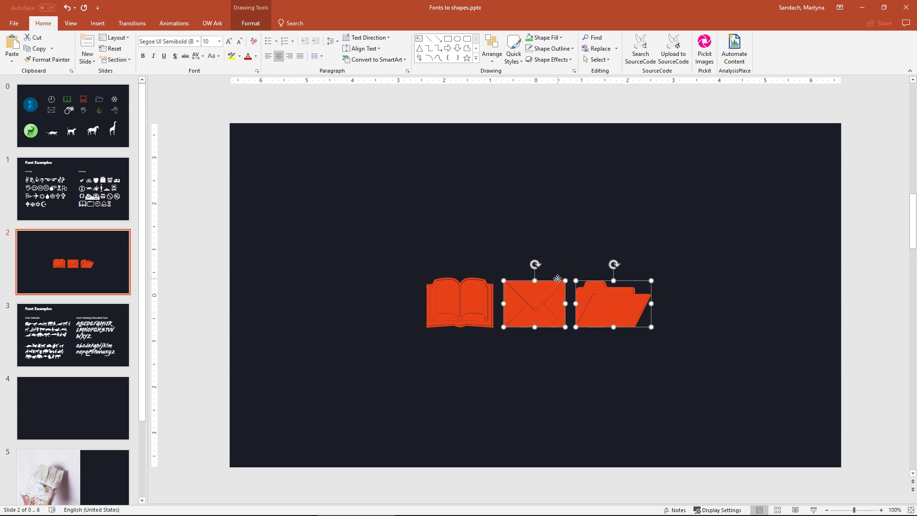
pyautogui.keyDown('shift'); pyautogui.click(452, 279); pyautogui.keyUp('shift')
pyautogui.moveTo(452, 279); pyautogui.dragTo(452, 211)
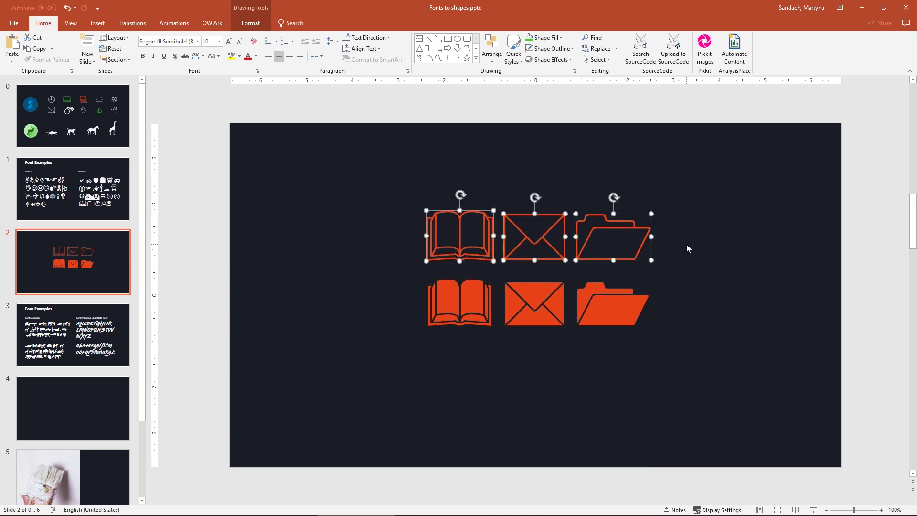
# Fill the three copied icons dark blue, leaving the outline unchanged.
pyautogui.click(544, 37)
pyautogui.click(561, 38)
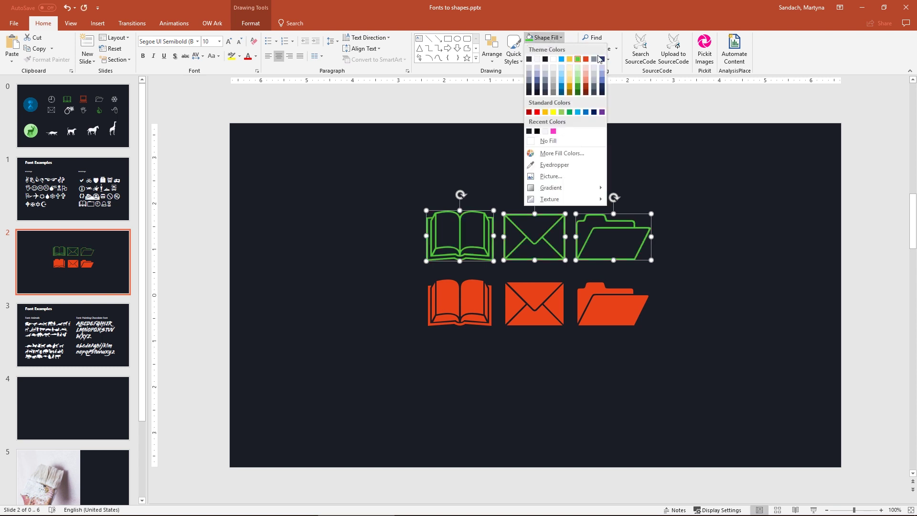
pyautogui.click(601, 59)
pyautogui.click(554, 48)
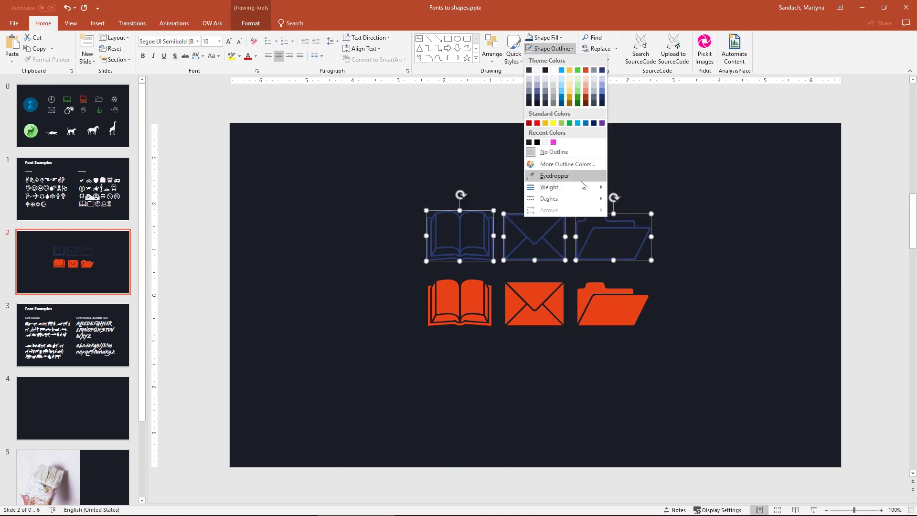
pyautogui.moveTo(583, 186)
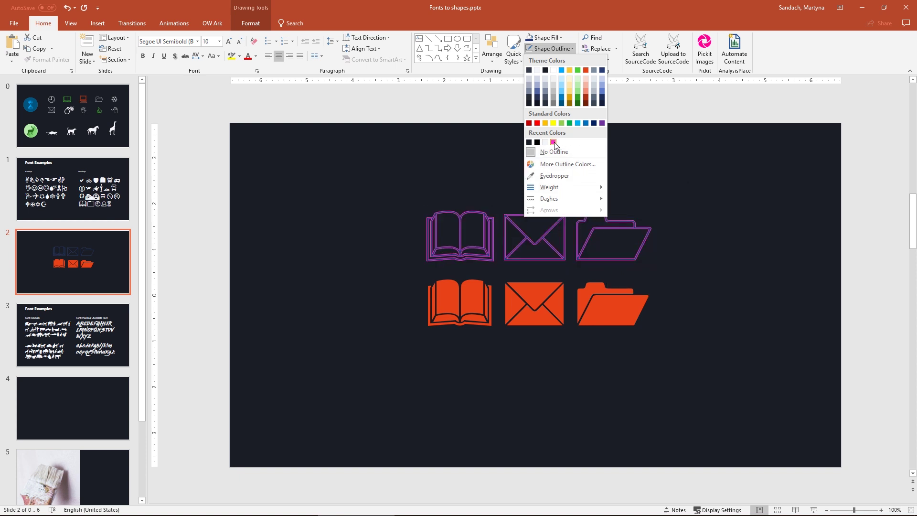
pyautogui.click(700, 243)
pyautogui.click(701, 243)
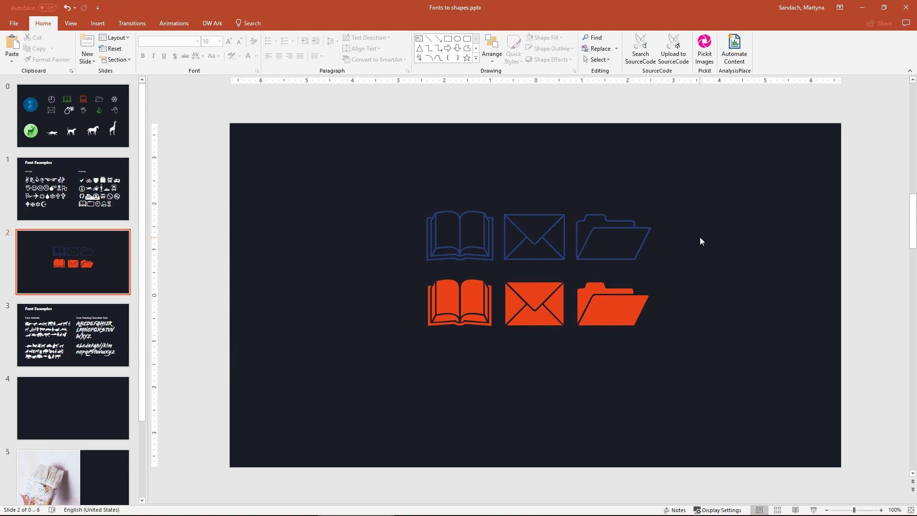
# Page down past the Font Examples slide to blank slide 4.
pyautogui.press('pagedown')
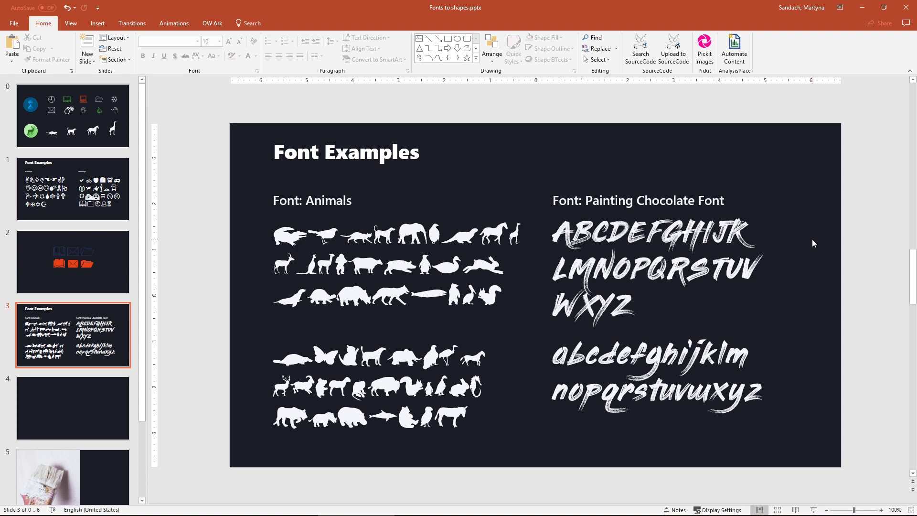
pyautogui.press('pagedown')
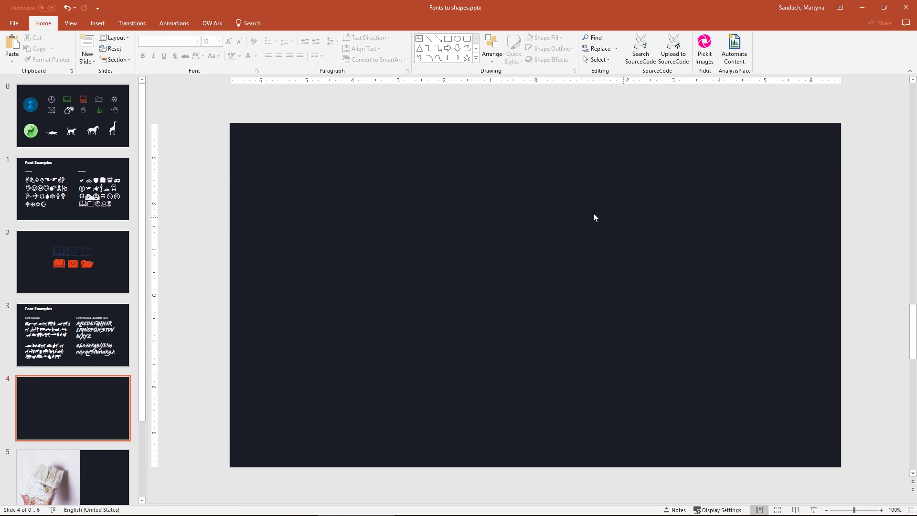
pyautogui.click(420, 40)
# Type the letter g in a new text box and set it to the Animals font.
pyautogui.click(425, 287)
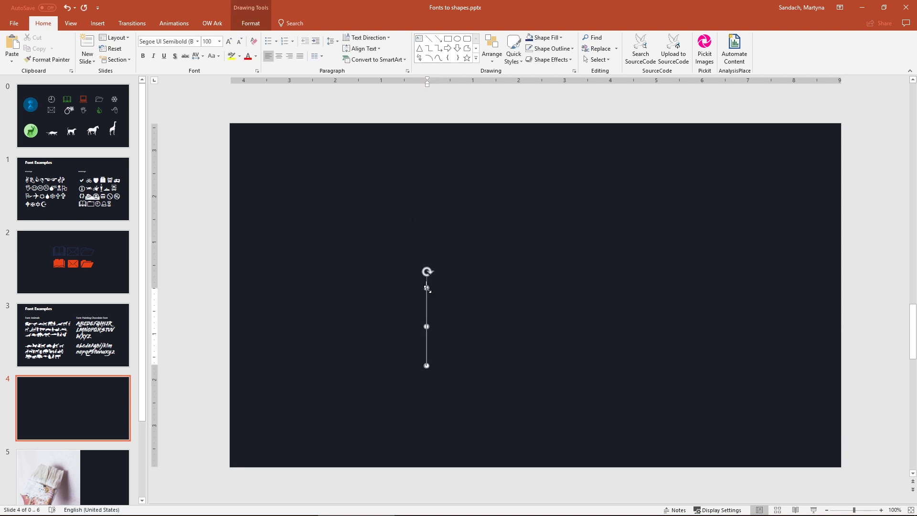
pyautogui.write('g')
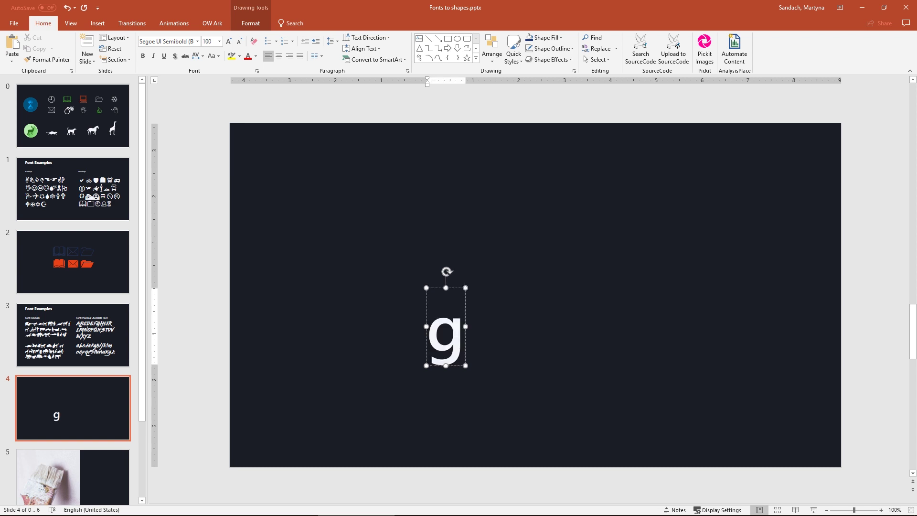
pyautogui.doubleClick(454, 325)
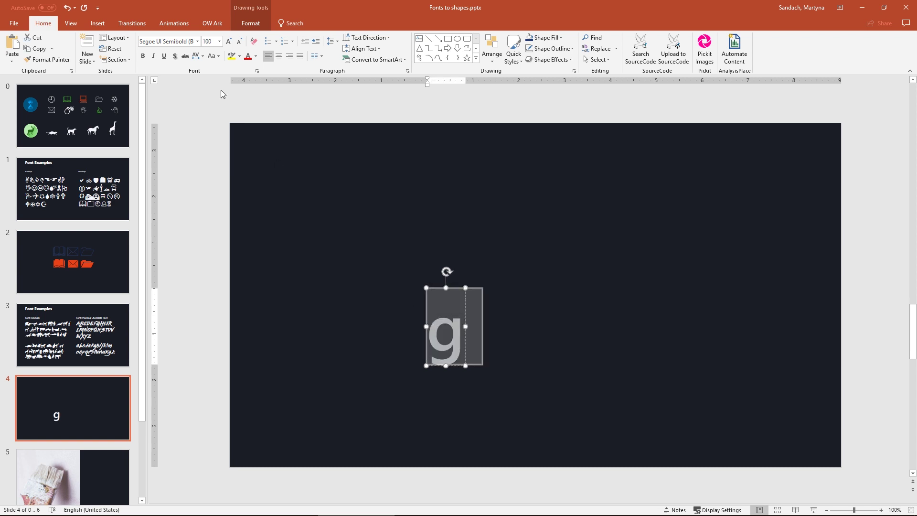
pyautogui.click(197, 42)
pyautogui.write('Animals')
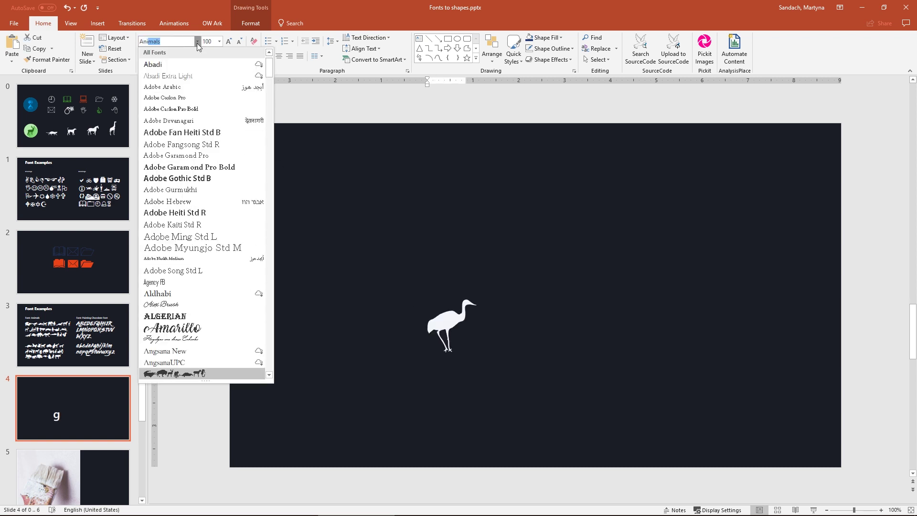
pyautogui.press('Return')
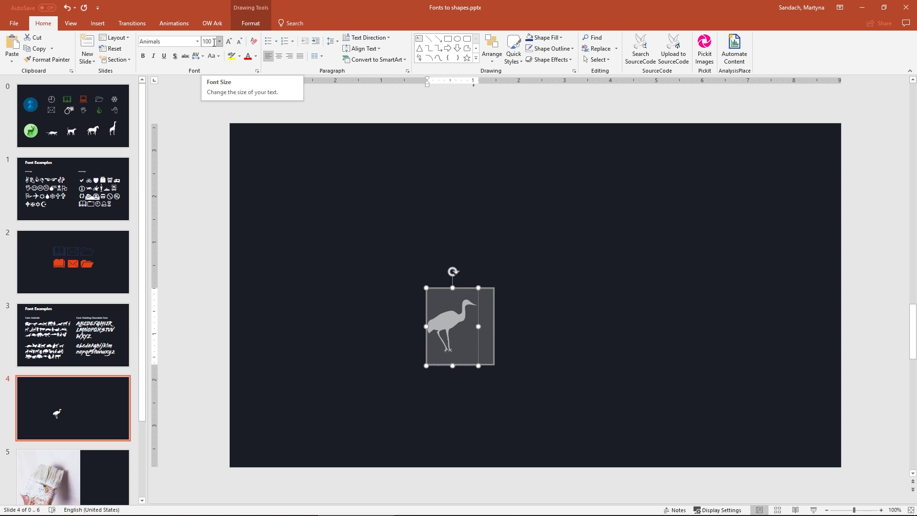
# Set the crane glyph to 150 pt and move it up and right toward the centre.
pyautogui.click(213, 43)
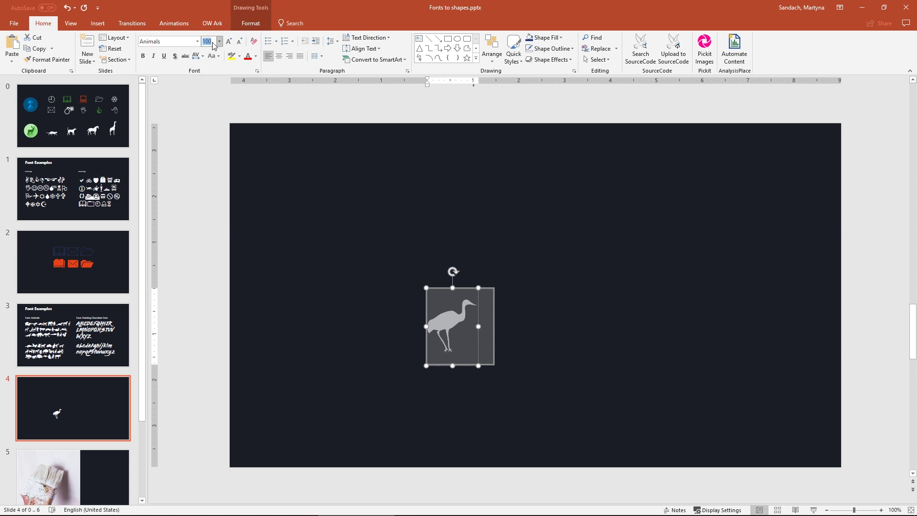
pyautogui.write('150')
pyautogui.press('Return')
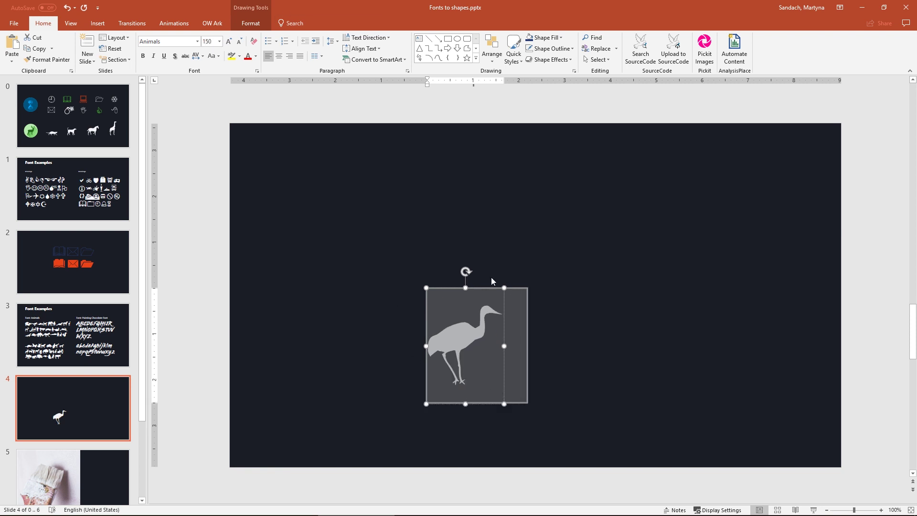
pyautogui.moveTo(487, 289); pyautogui.dragTo(545, 242)
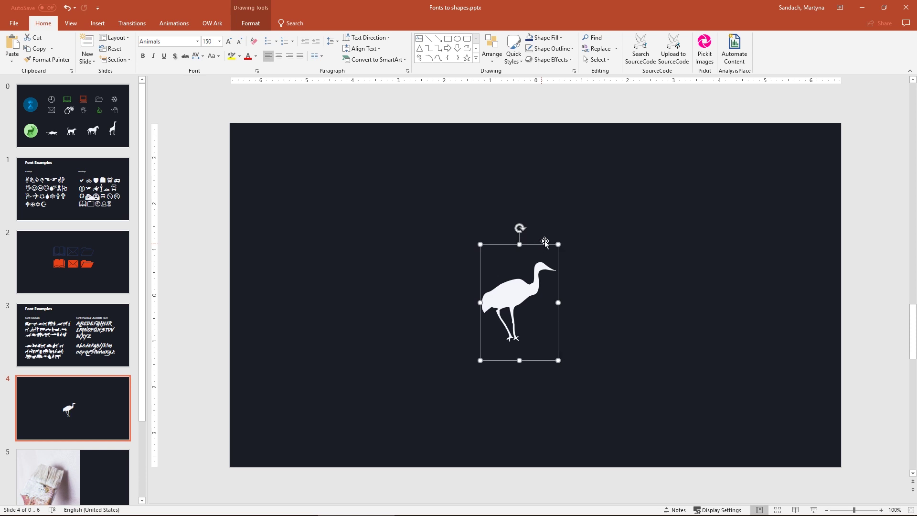
pyautogui.click(518, 166)
# Draw an orange circle over the crane and send it to the back.
pyautogui.click(476, 57)
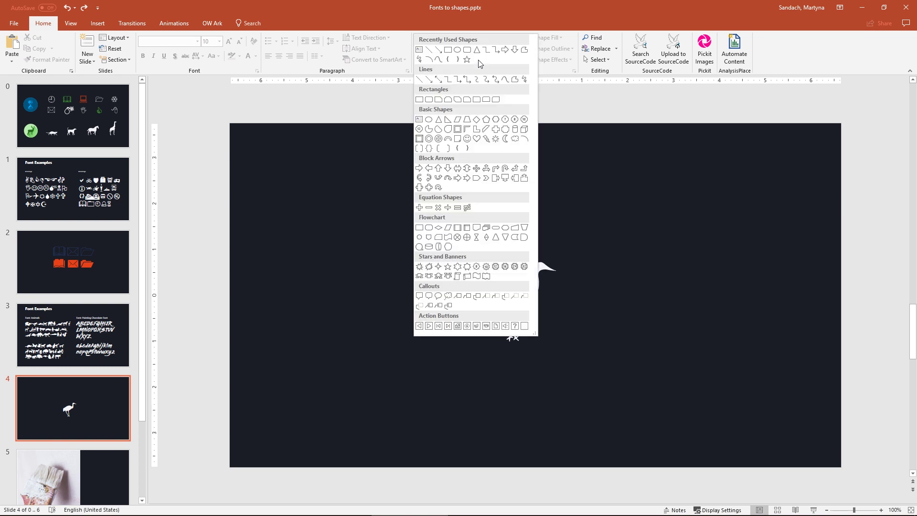
pyautogui.click(429, 122)
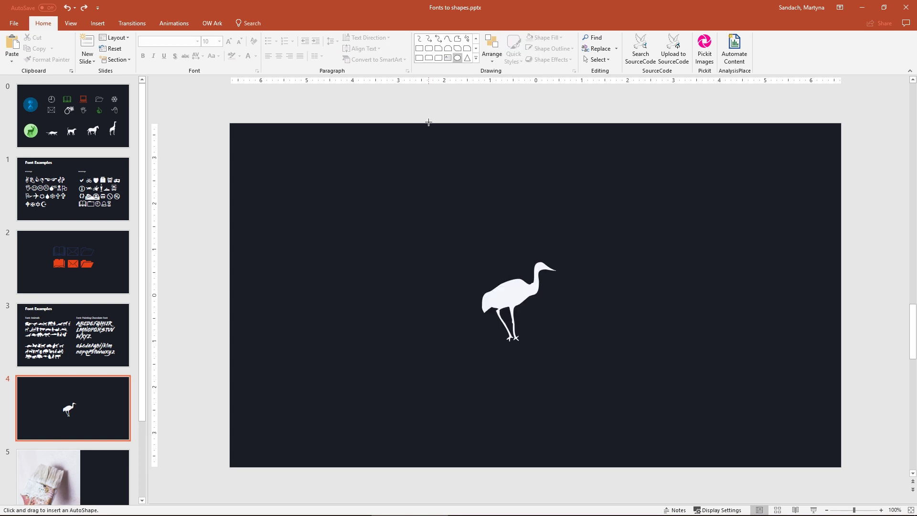
pyautogui.moveTo(453, 239); pyautogui.dragTo(579, 373)
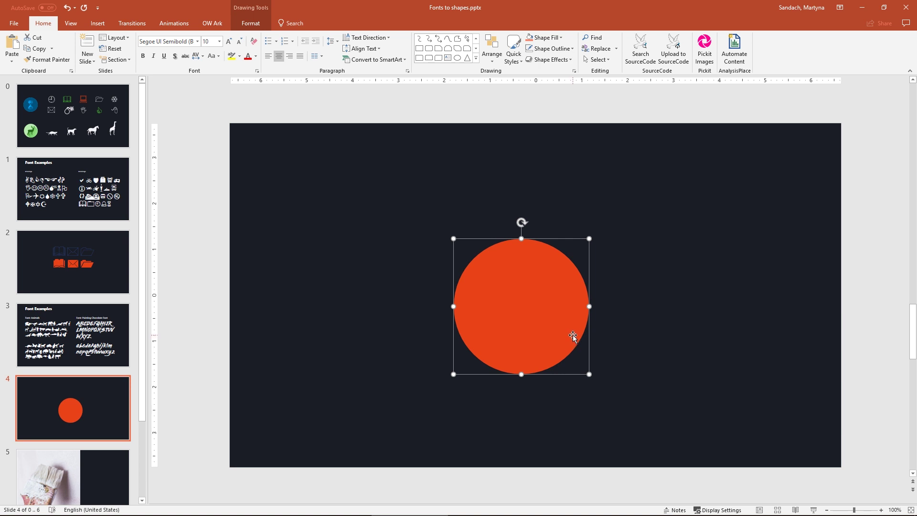
pyautogui.rightClick(572, 334)
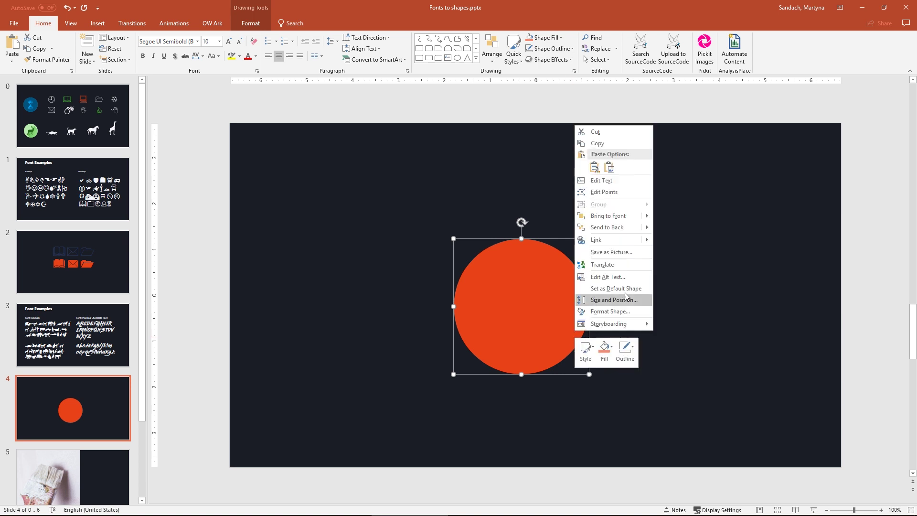
pyautogui.click(616, 226)
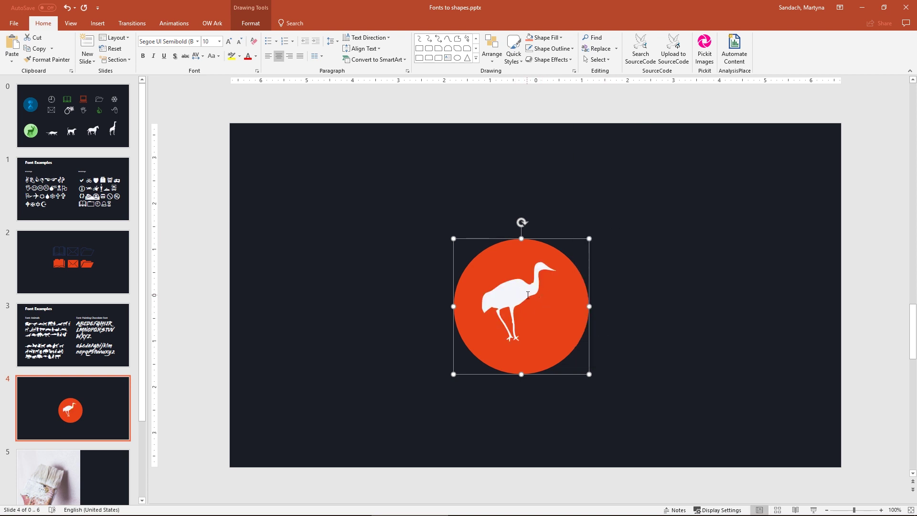
# Select the crane with the circle and apply Align Center and Align Middle.
pyautogui.keyDown('shift'); pyautogui.click(525, 292); pyautogui.keyUp('shift')
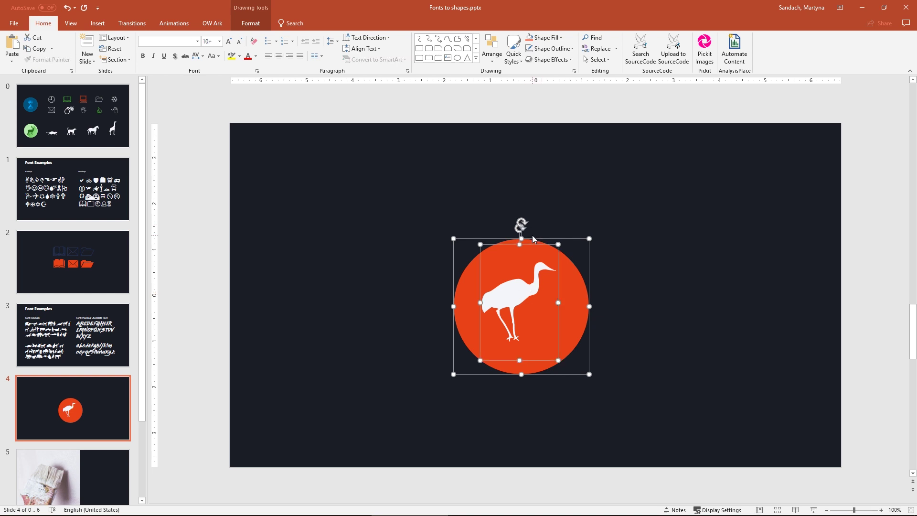
pyautogui.click(492, 53)
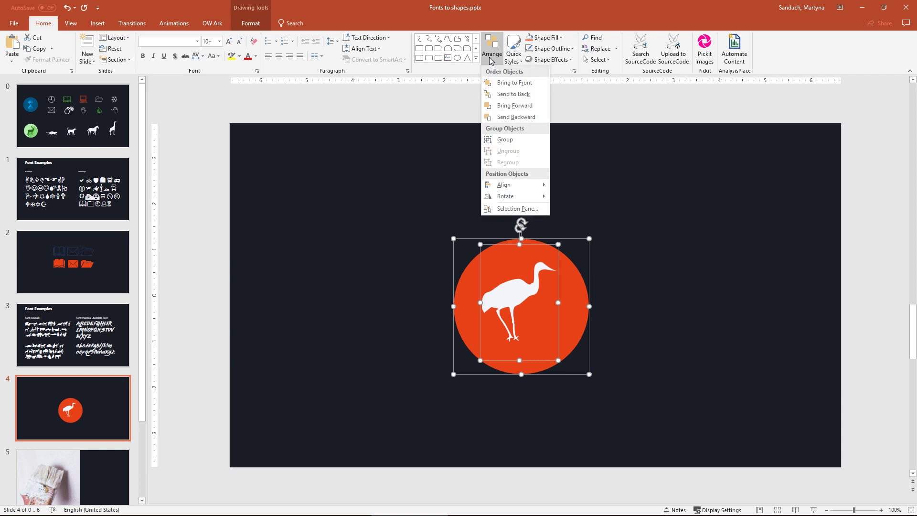
pyautogui.moveTo(530, 190)
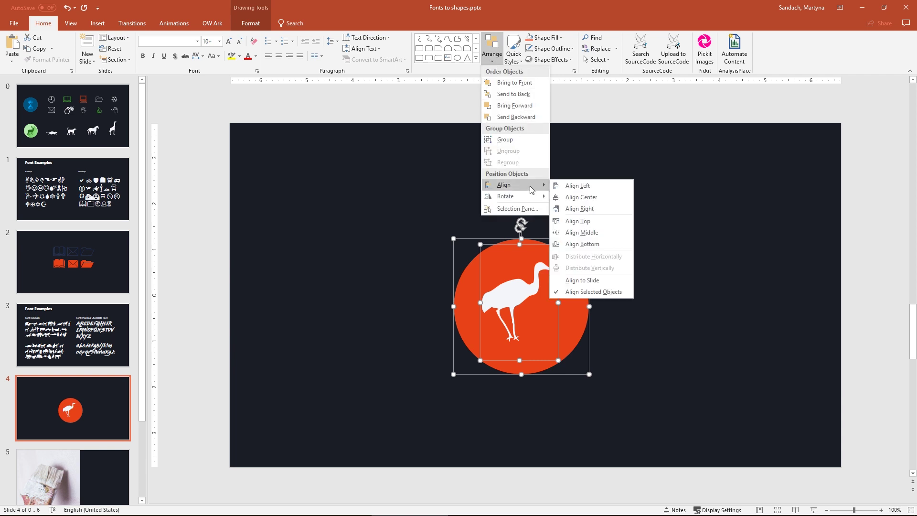
pyautogui.click(588, 196)
pyautogui.click(491, 53)
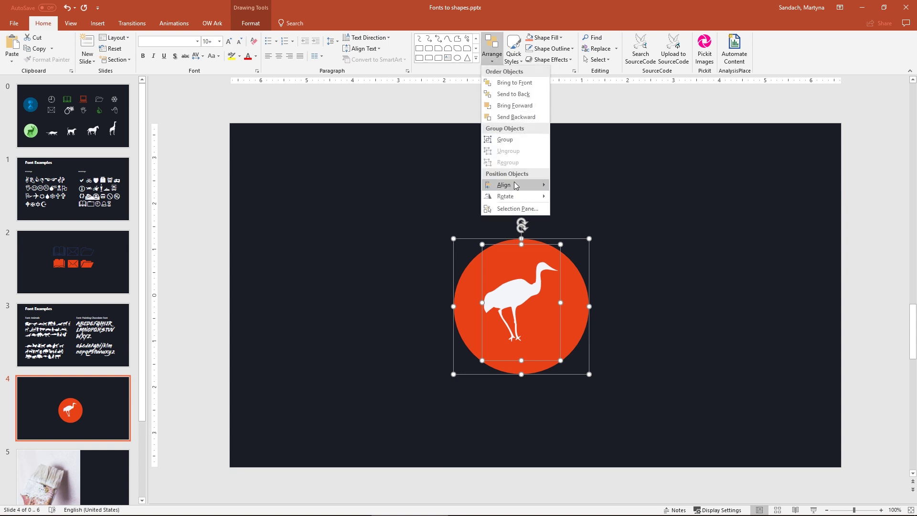
pyautogui.moveTo(516, 185)
pyautogui.click(607, 233)
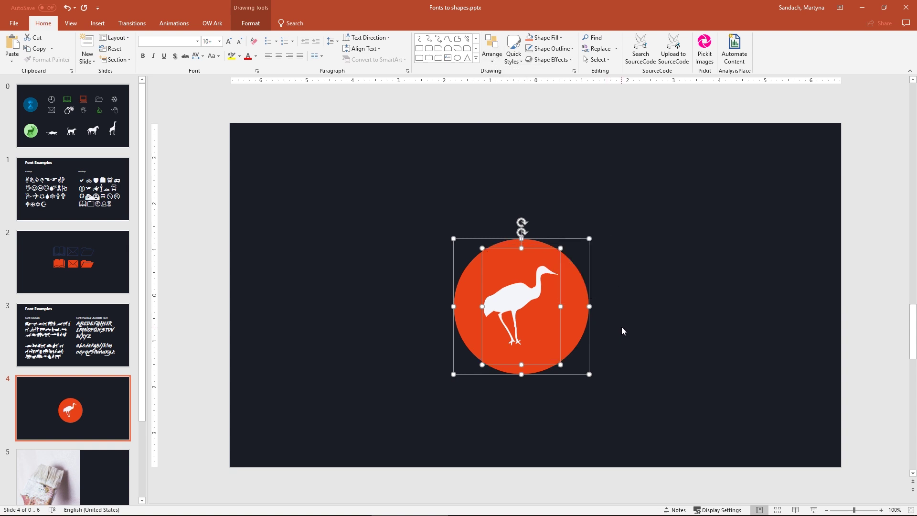
pyautogui.click(250, 23)
# Fragment the circle and crane into separate pieces and select the circle piece.
pyautogui.click(117, 60)
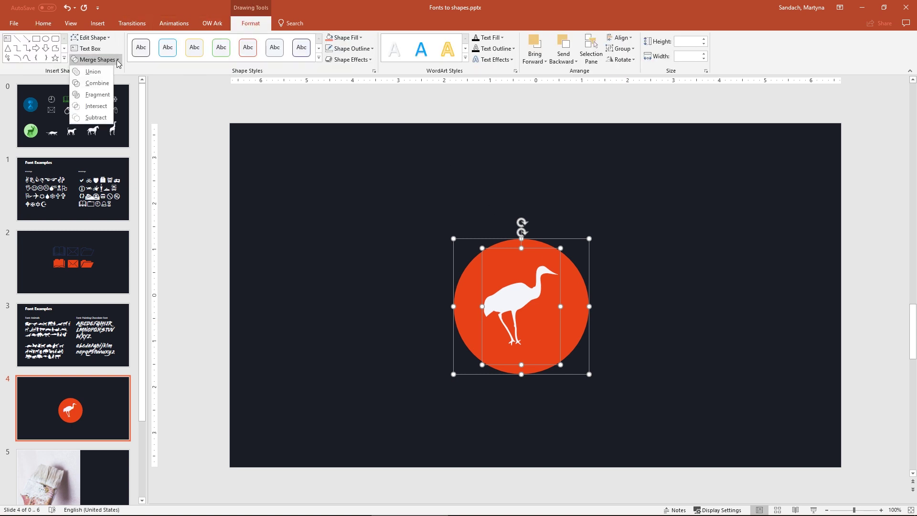
pyautogui.click(106, 95)
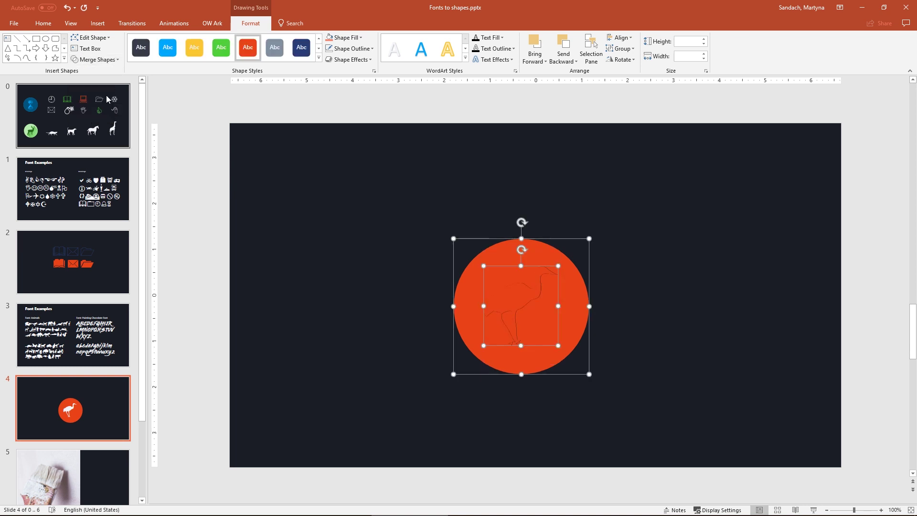
pyautogui.click(614, 293)
pyautogui.click(579, 293)
# Recolour the circle piece dark slate grey and deselect it.
pyautogui.doubleClick(524, 257)
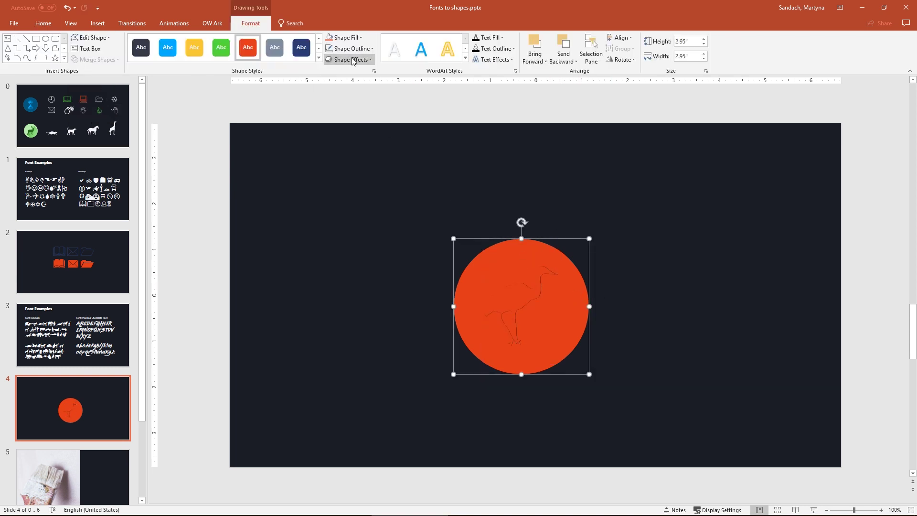
pyautogui.click(351, 38)
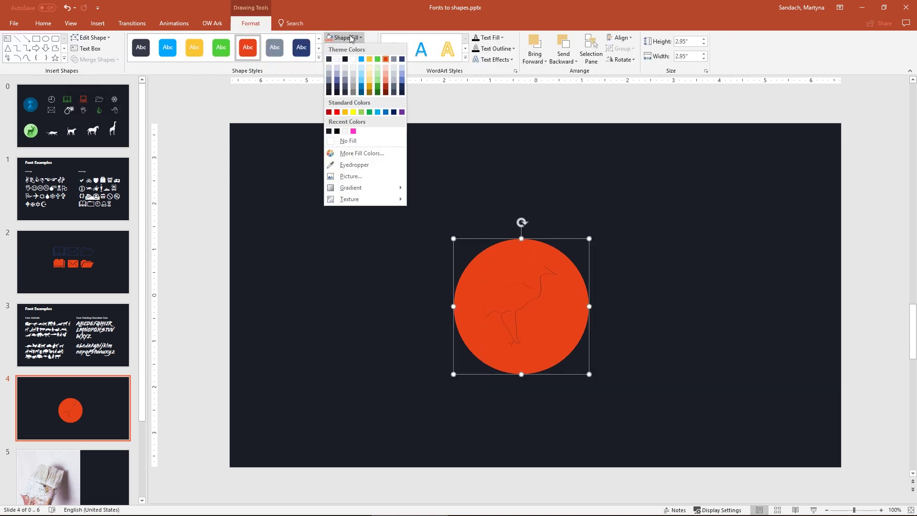
pyautogui.click(330, 59)
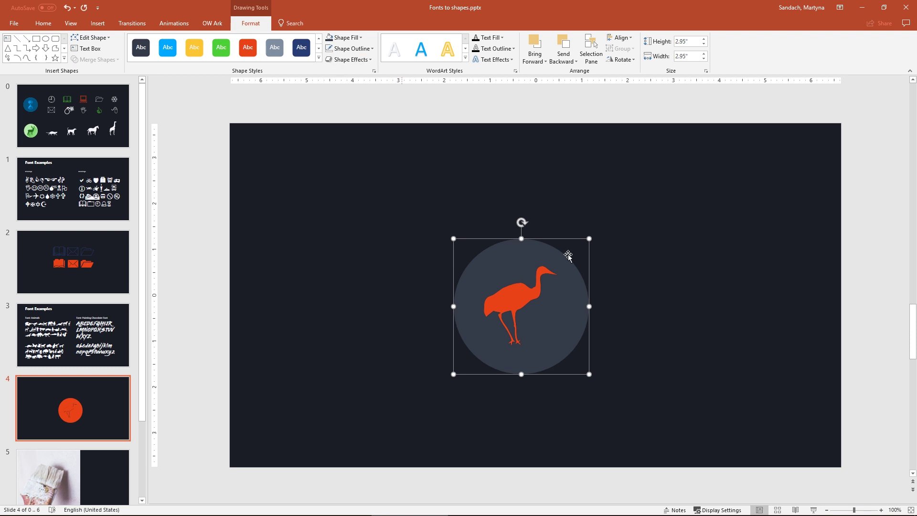
pyautogui.click(654, 321)
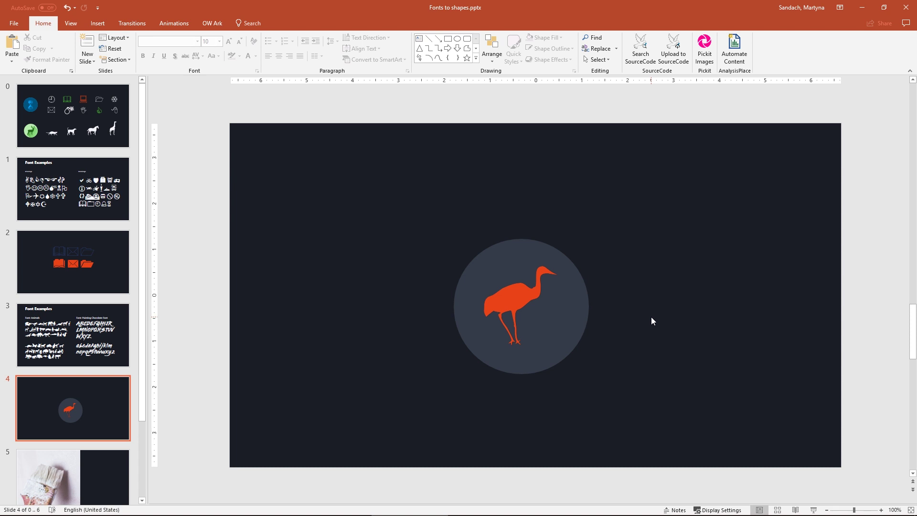
# Draw a freeform polygon from the beak tip over the bird's back to the lower right.
pyautogui.click(477, 57)
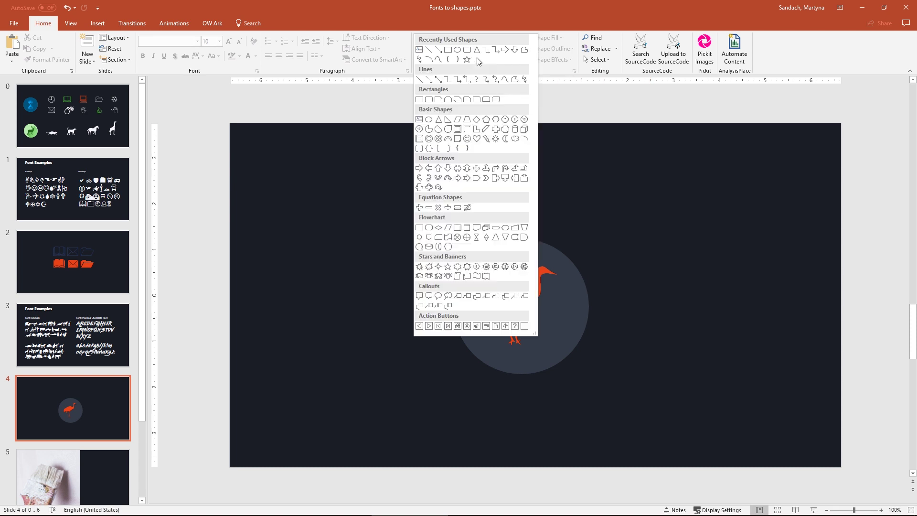
pyautogui.click(514, 80)
pyautogui.click(609, 292)
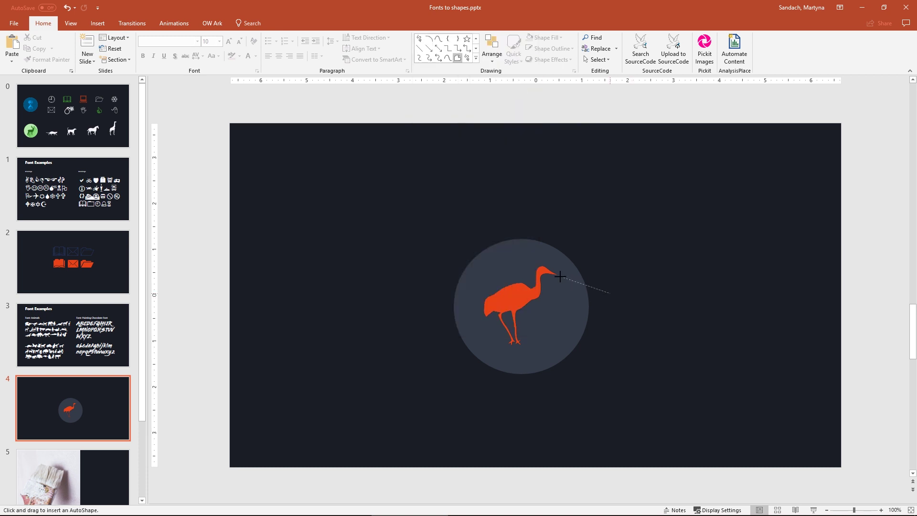
pyautogui.moveTo(553, 273)
pyautogui.mouseDown()
pyautogui.moveTo(542, 268)
pyautogui.moveTo(536, 292)
pyautogui.moveTo(504, 304)
pyautogui.moveTo(513, 342)
pyautogui.mouseUp()
pyautogui.click(614, 327)
pyautogui.doubleClick(611, 295)
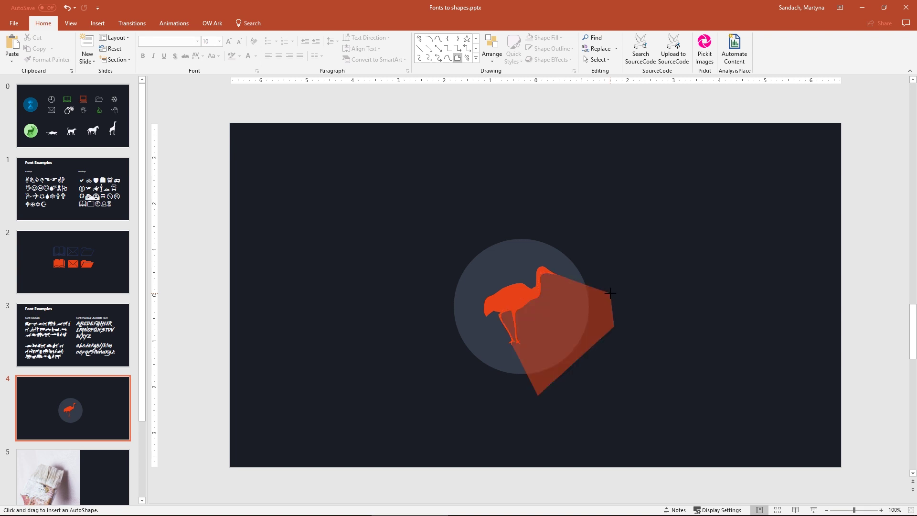
pyautogui.click(662, 300)
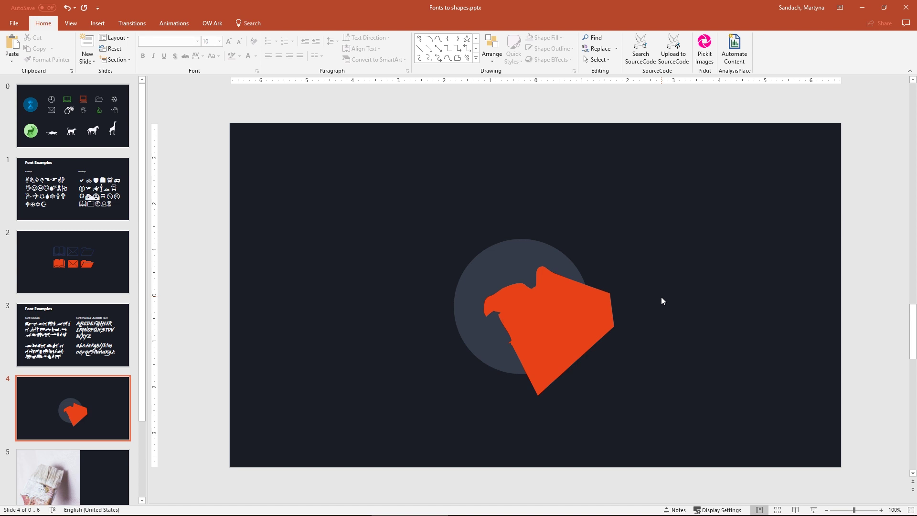
# Paste a circle copy aligned on the grey circle and Intersect it with the orange polygon.
pyautogui.hotkey('ctrl', 'v')
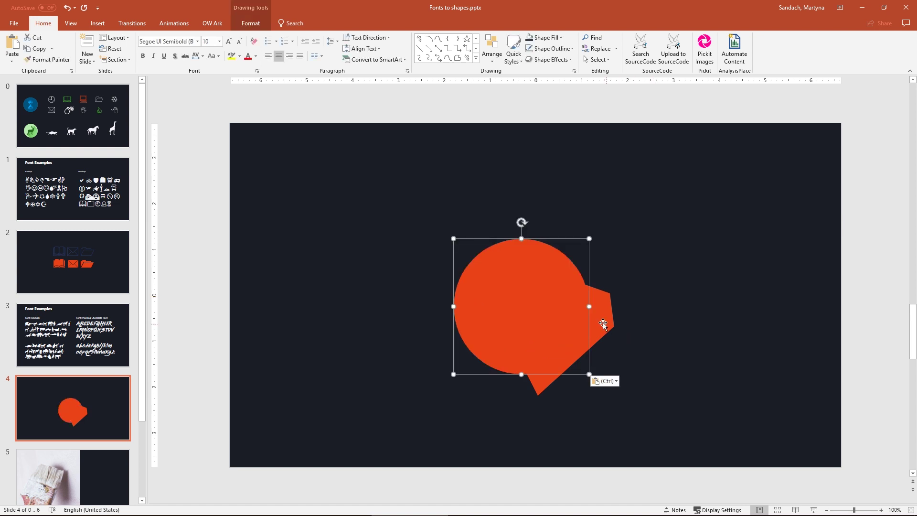
pyautogui.moveTo(525, 302); pyautogui.dragTo(529, 303)
pyautogui.keyDown('shift'); pyautogui.click(604, 324); pyautogui.keyUp('shift')
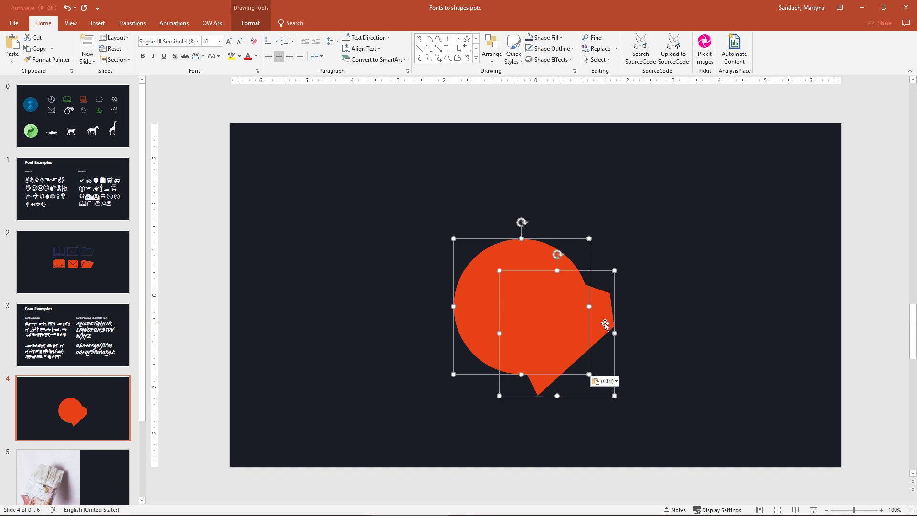
pyautogui.click(266, 24)
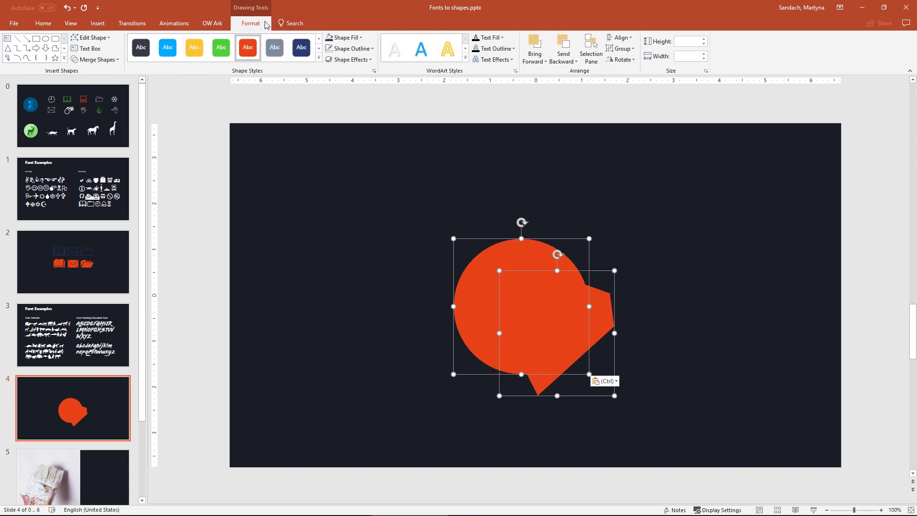
pyautogui.click(118, 60)
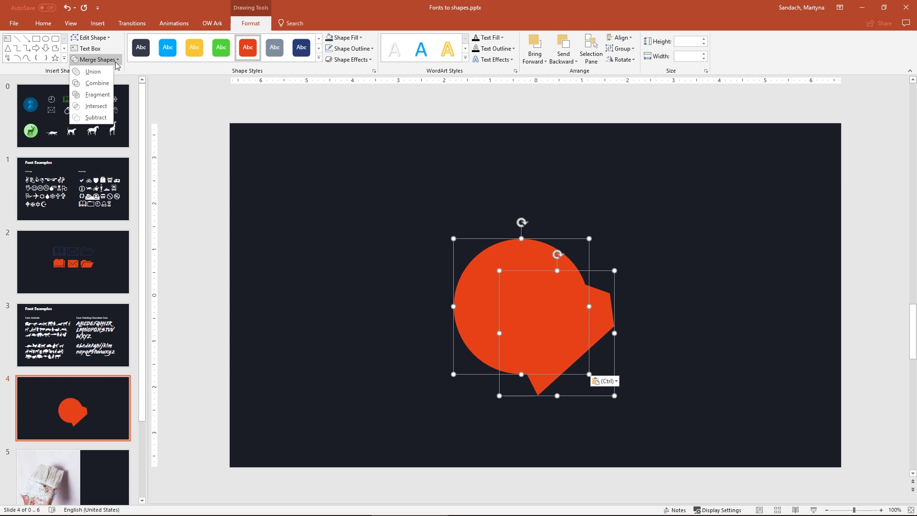
pyautogui.click(108, 107)
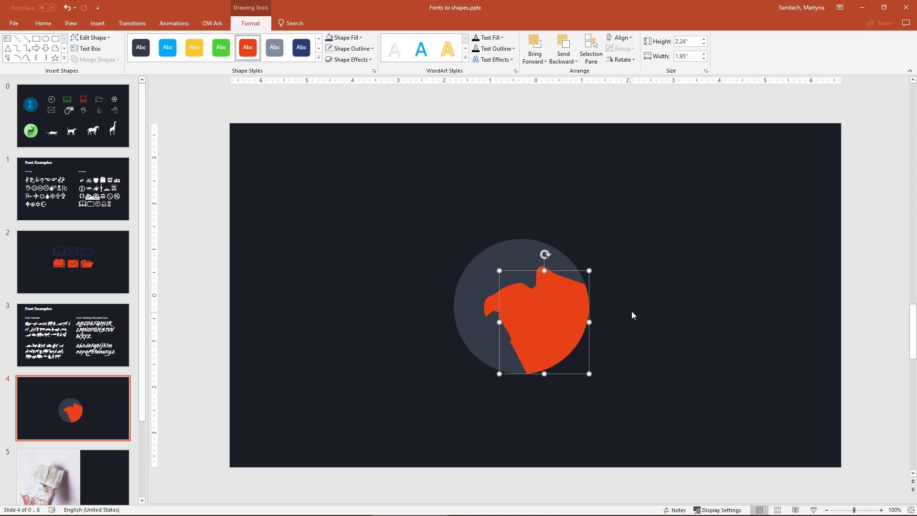
pyautogui.rightClick(486, 305)
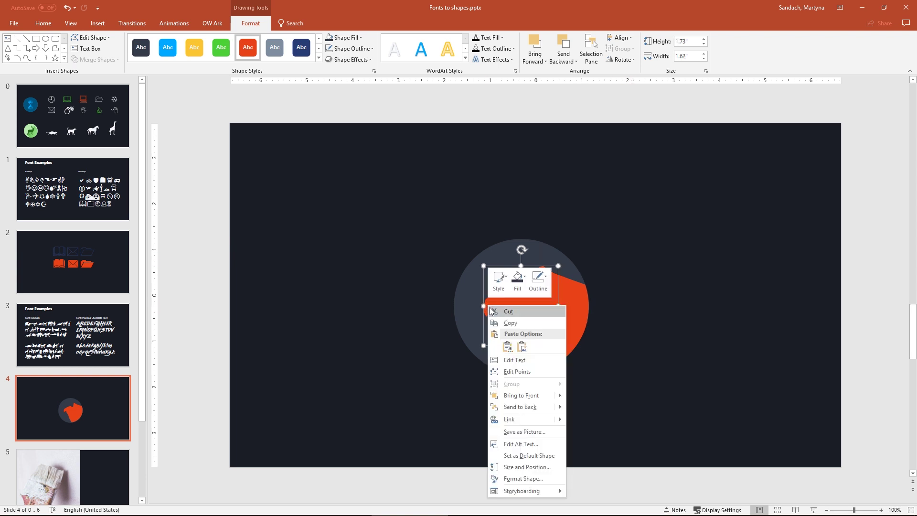
# Bring the bird to the front and give the clipped shadow shape a gradient fill.
pyautogui.click(530, 397)
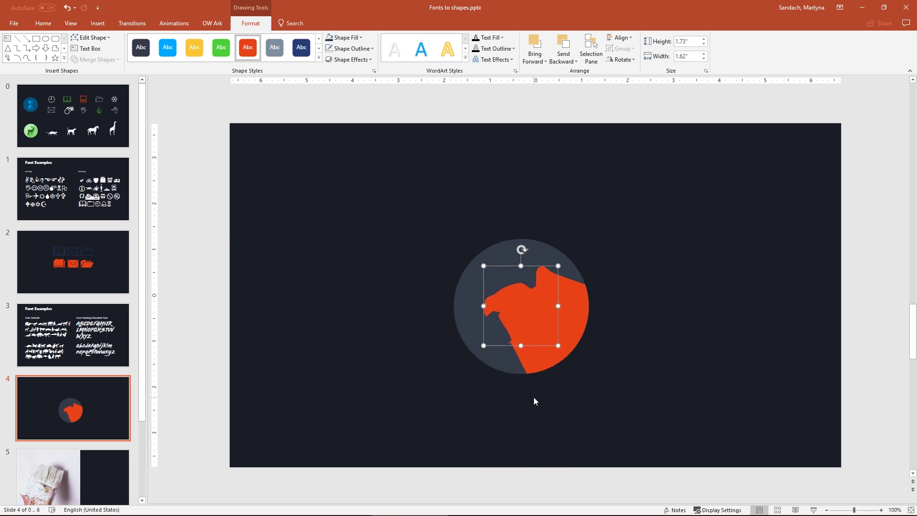
pyautogui.click(586, 324)
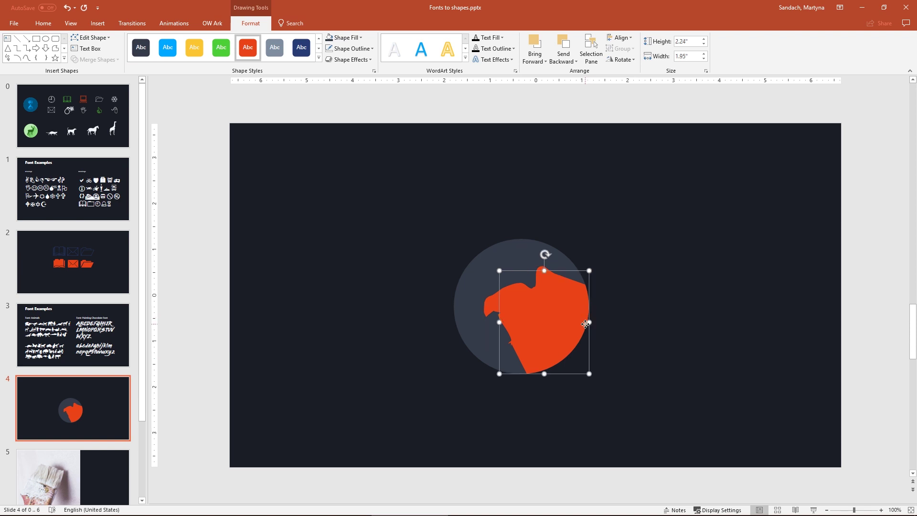
pyautogui.click(362, 38)
pyautogui.moveTo(379, 187)
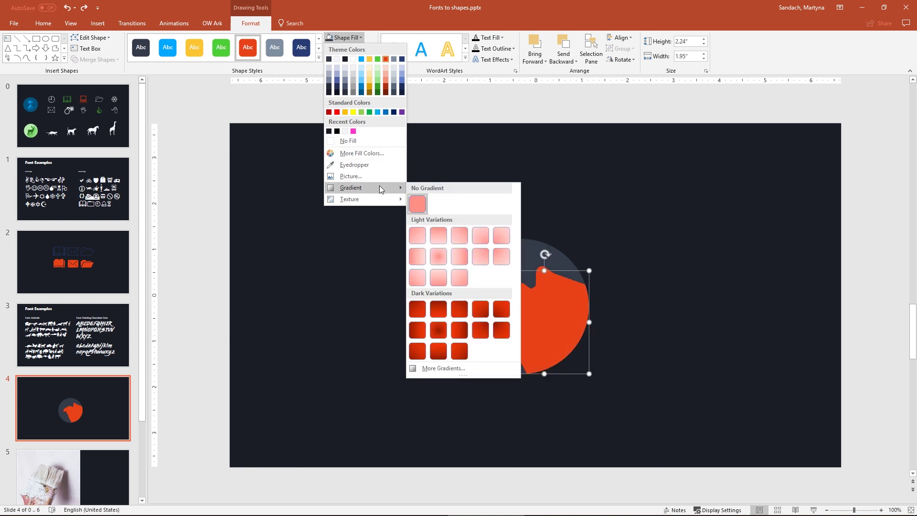
pyautogui.click(477, 370)
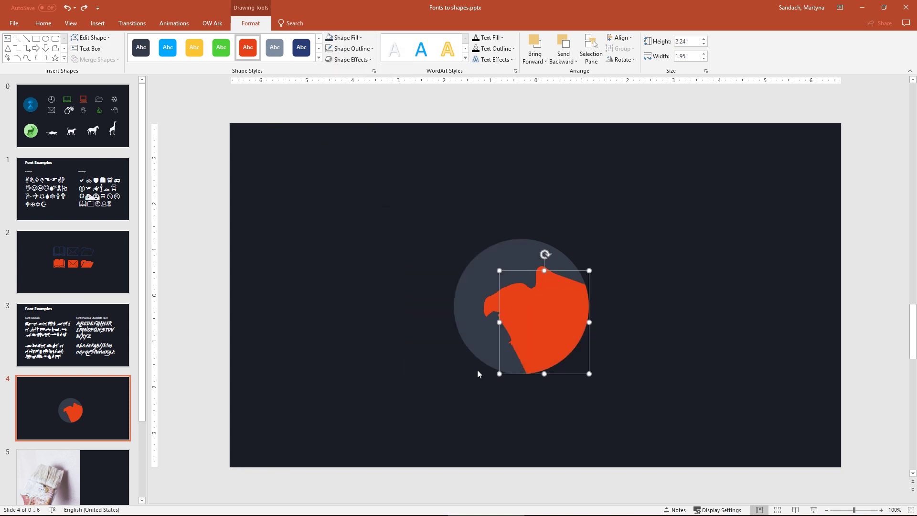
pyautogui.click(767, 175)
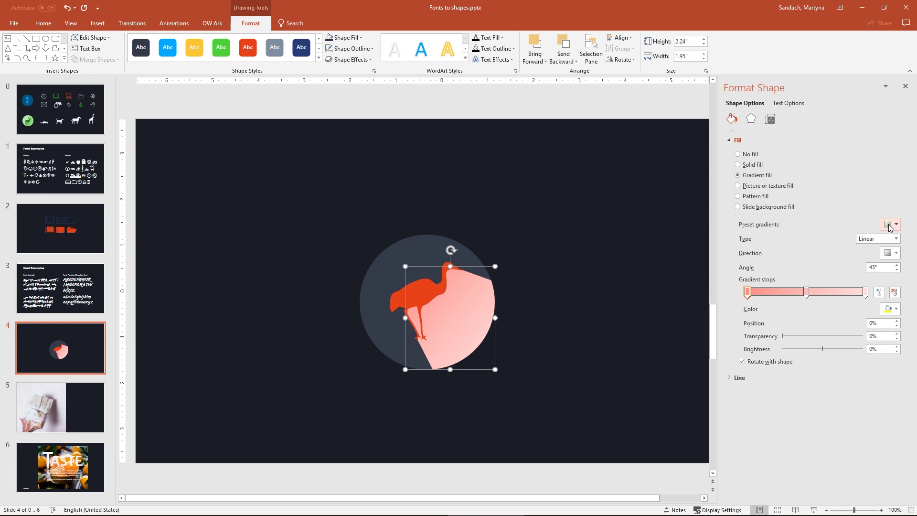
# Make the gradient linear at 45°, remove the middle stop, and set both stops dark.
pyautogui.click(896, 253)
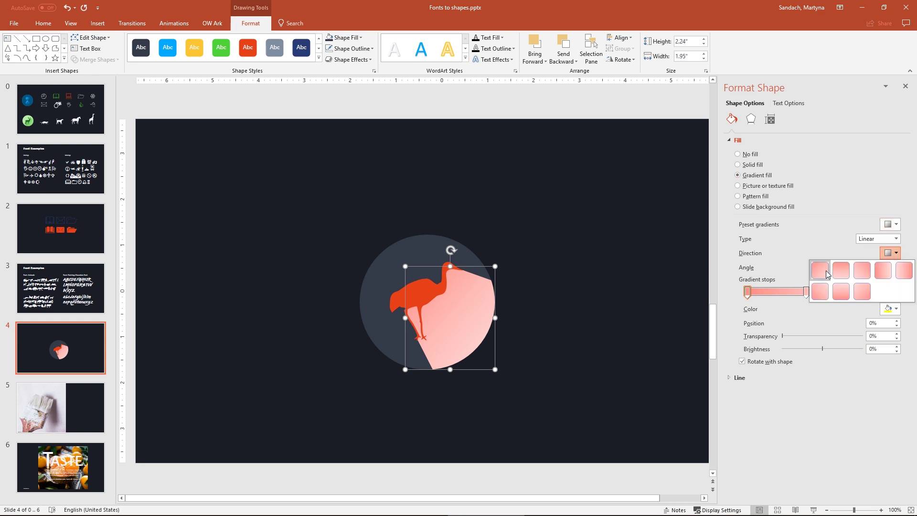
pyautogui.click(825, 274)
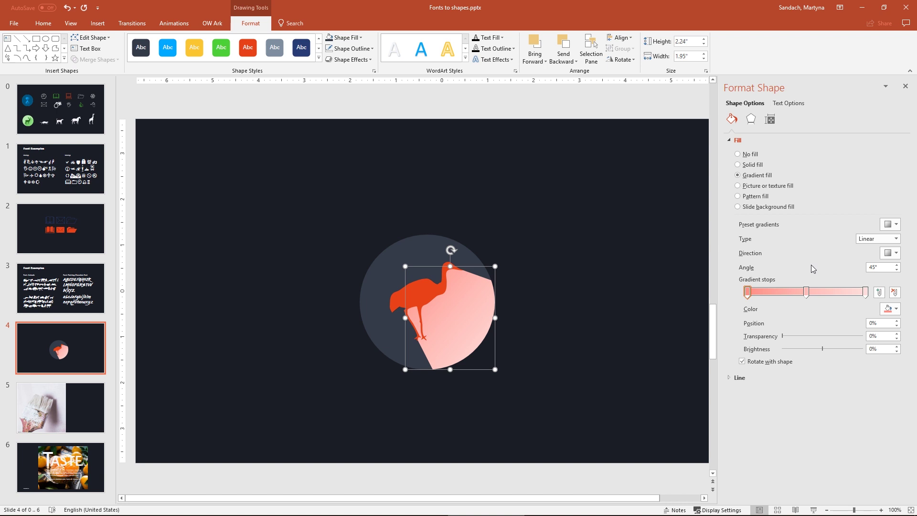
pyautogui.click(807, 292)
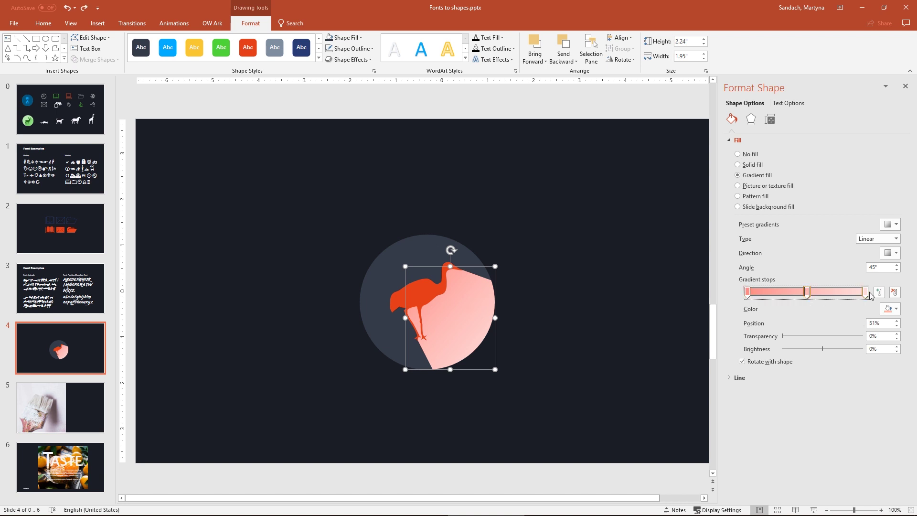
pyautogui.click(894, 293)
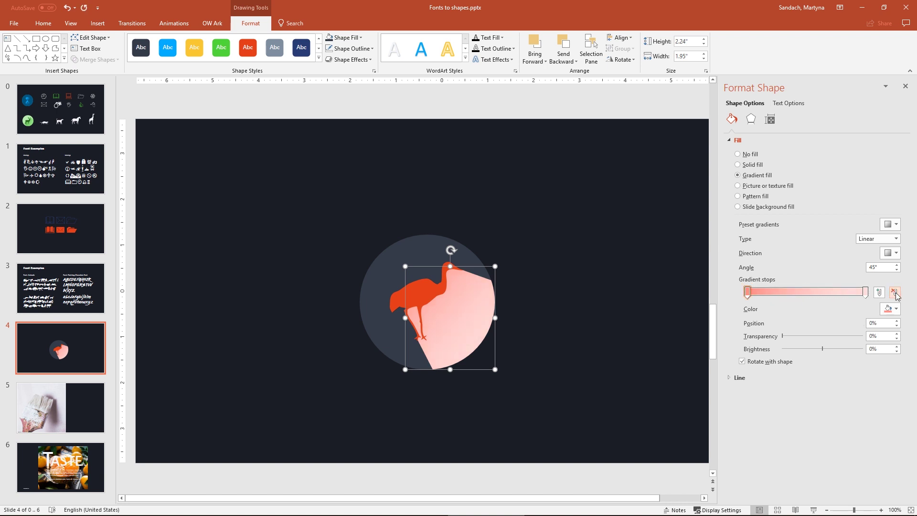
pyautogui.click(748, 293)
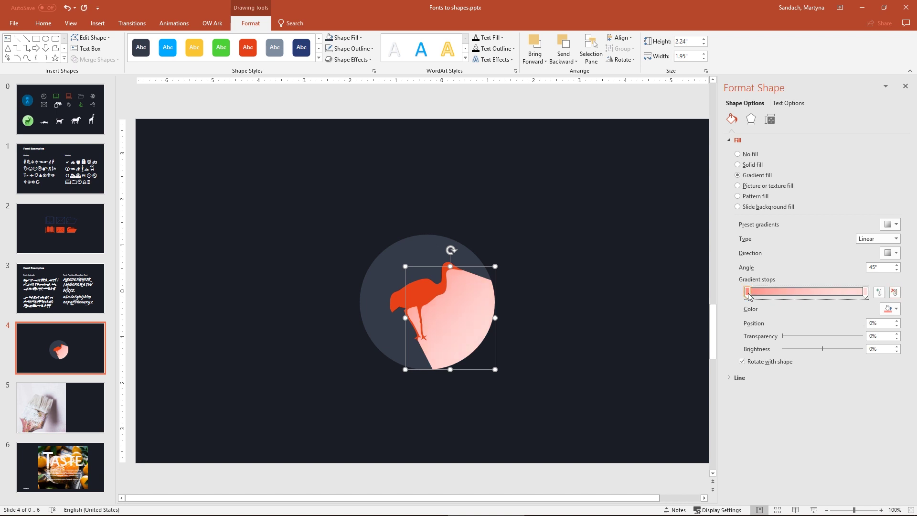
pyautogui.click(890, 308)
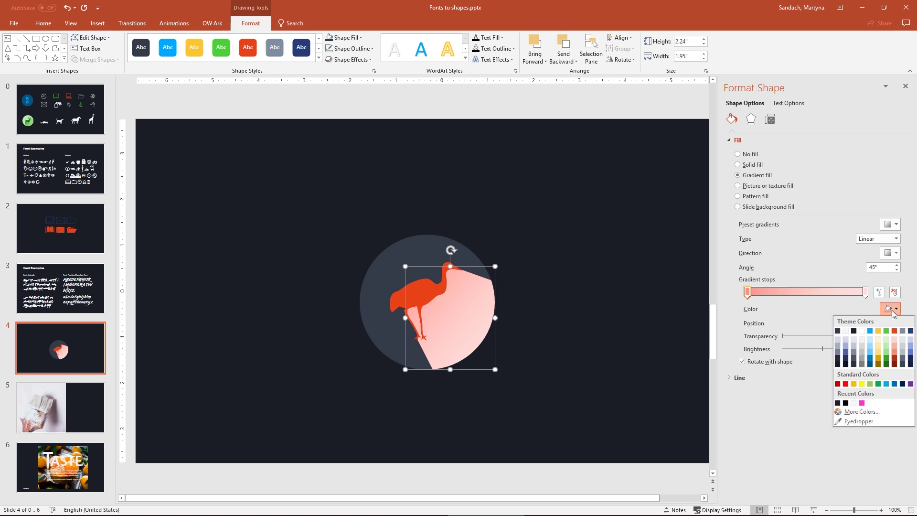
pyautogui.click(837, 364)
pyautogui.click(864, 293)
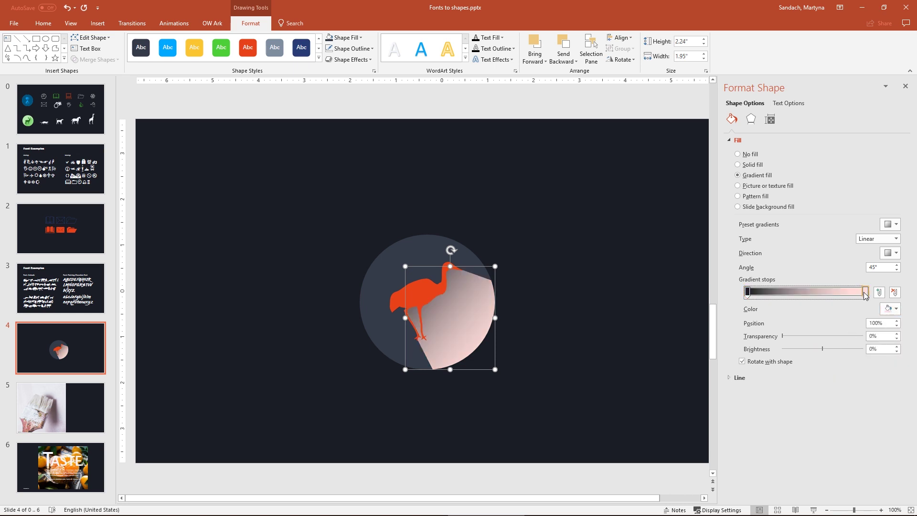
pyautogui.click(890, 309)
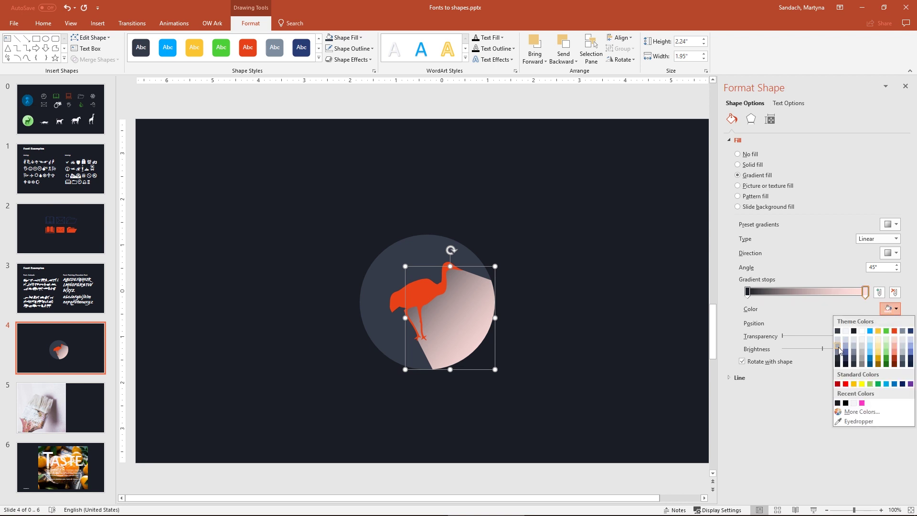
pyautogui.click(837, 331)
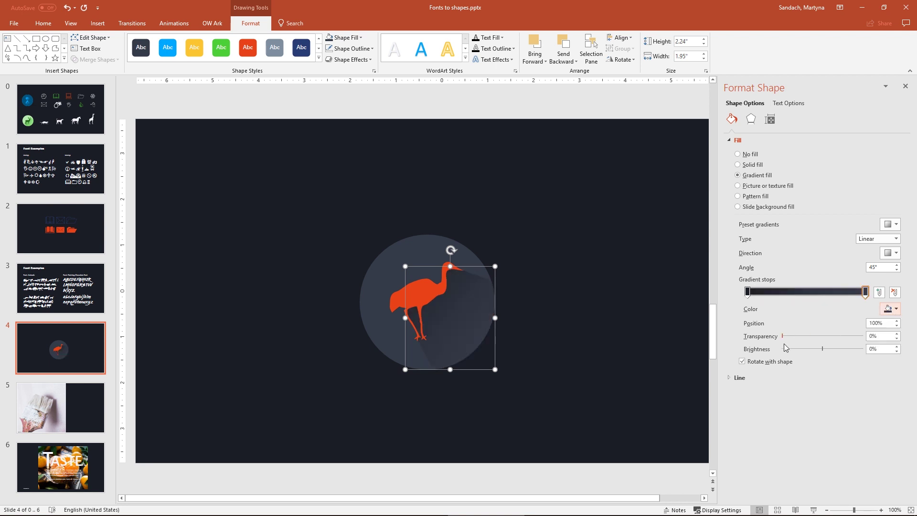
pyautogui.click(613, 336)
# Close the Format pane and switch to slide 5, the paintbrush photo slide.
pyautogui.click(905, 86)
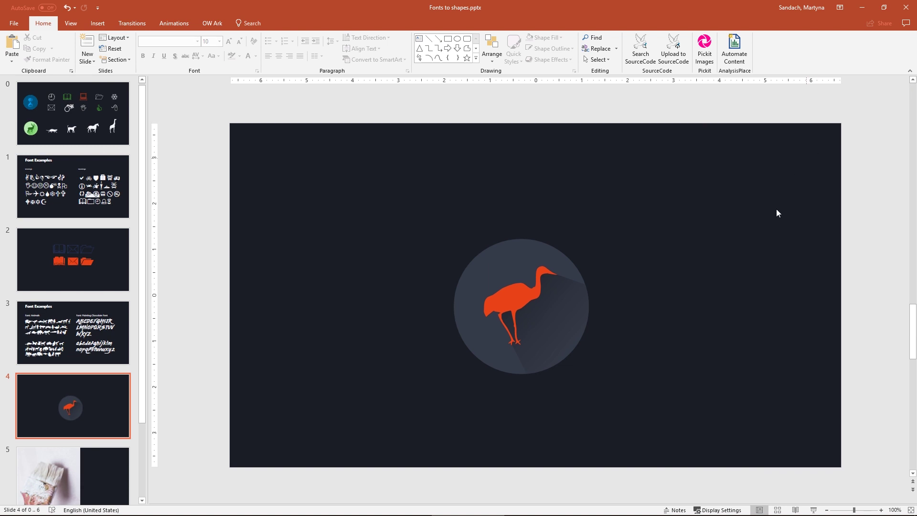
pyautogui.scroll(1, 652, 324)
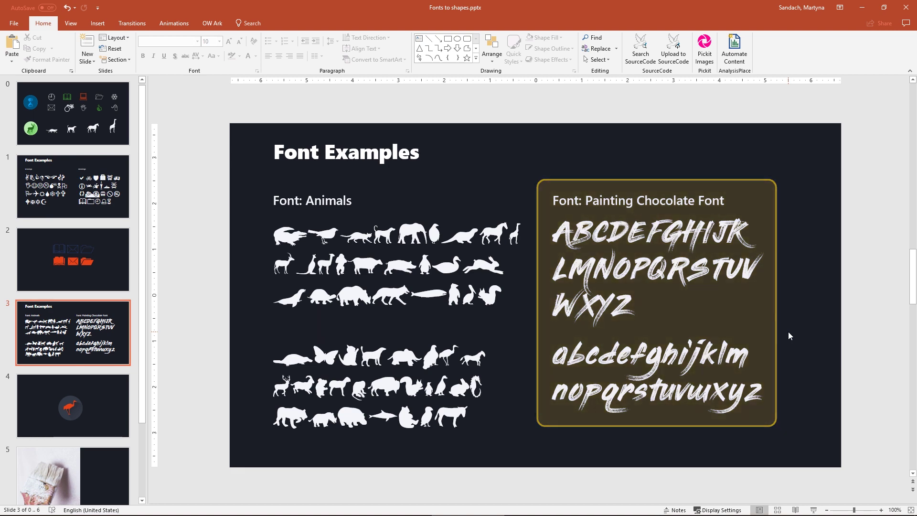
pyautogui.click(113, 467)
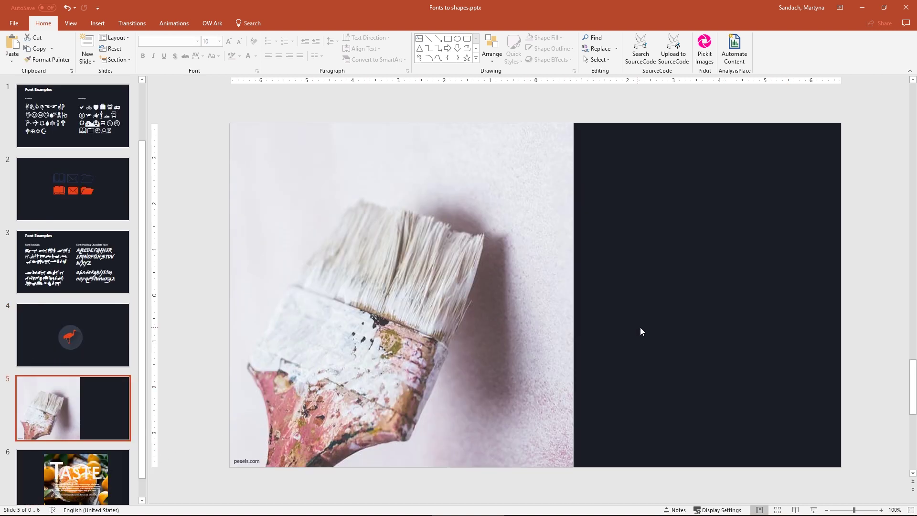
pyautogui.click(420, 38)
# Add two side-by-side text boxes, each containing the letter 'I', on the dark half.
pyautogui.click(612, 194)
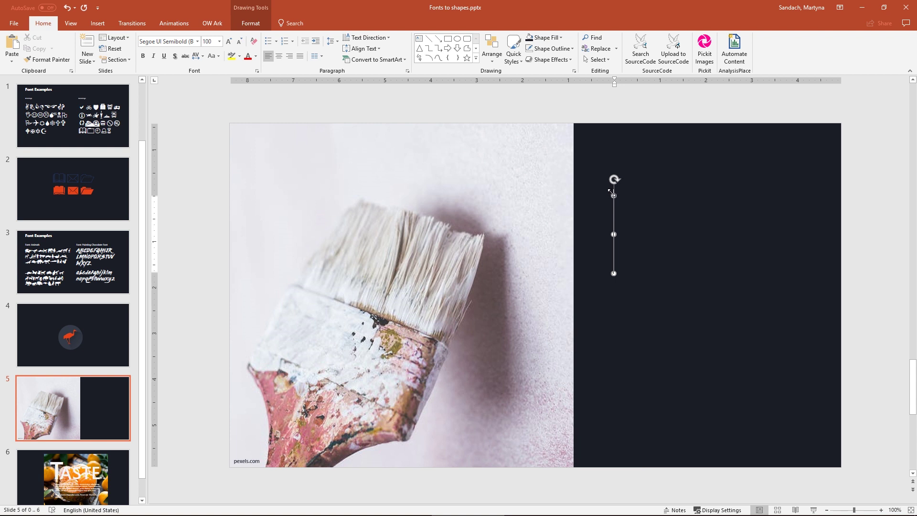
pyautogui.write('I')
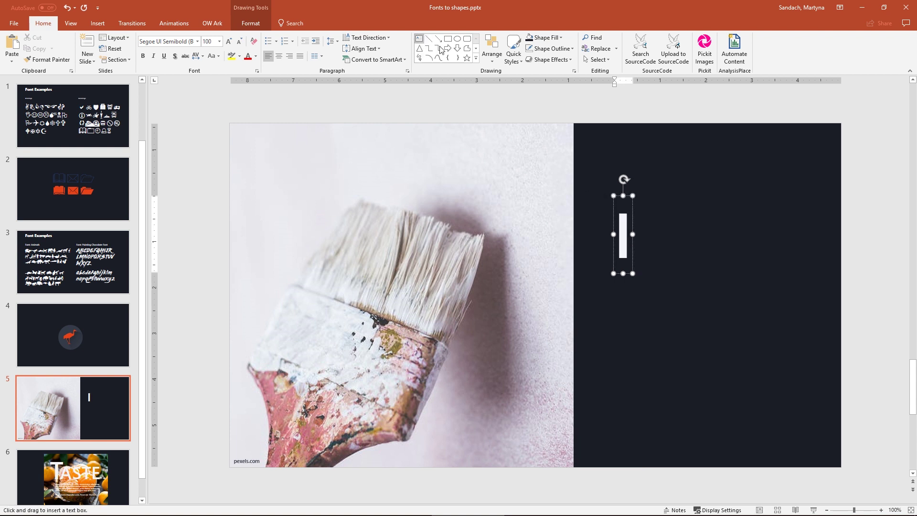
pyautogui.click(670, 192)
pyautogui.write('I')
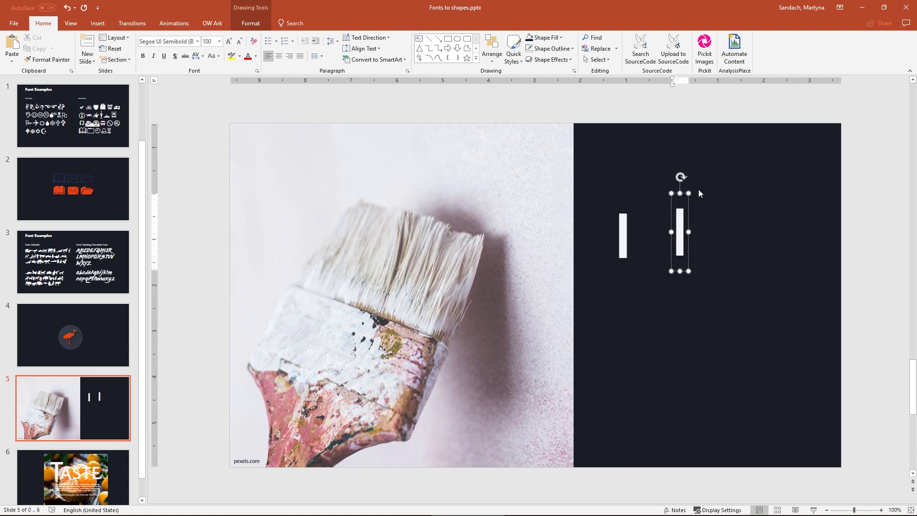
# Set both letters to size 300 in the Painting With Chocolate font.
pyautogui.moveTo(749, 162); pyautogui.dragTo(584, 353)
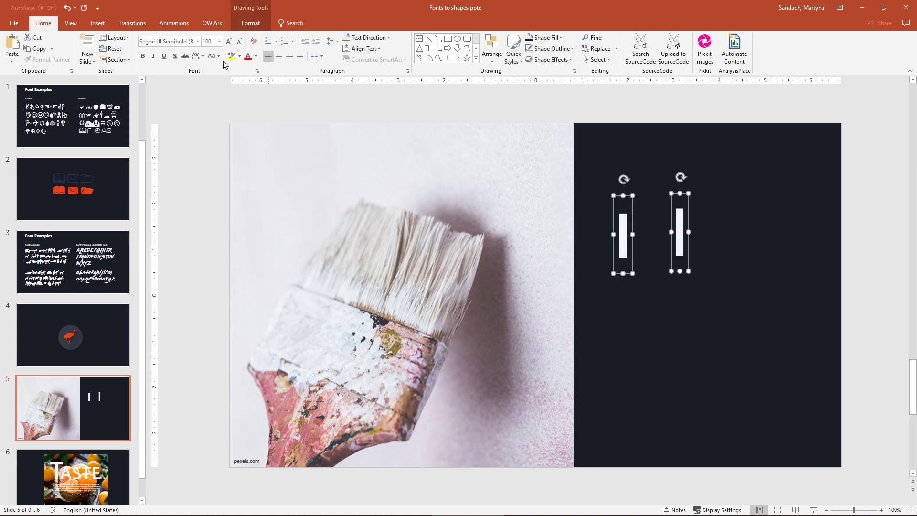
pyautogui.click(209, 41)
pyautogui.write('300')
pyautogui.press('Return')
pyautogui.click(161, 42)
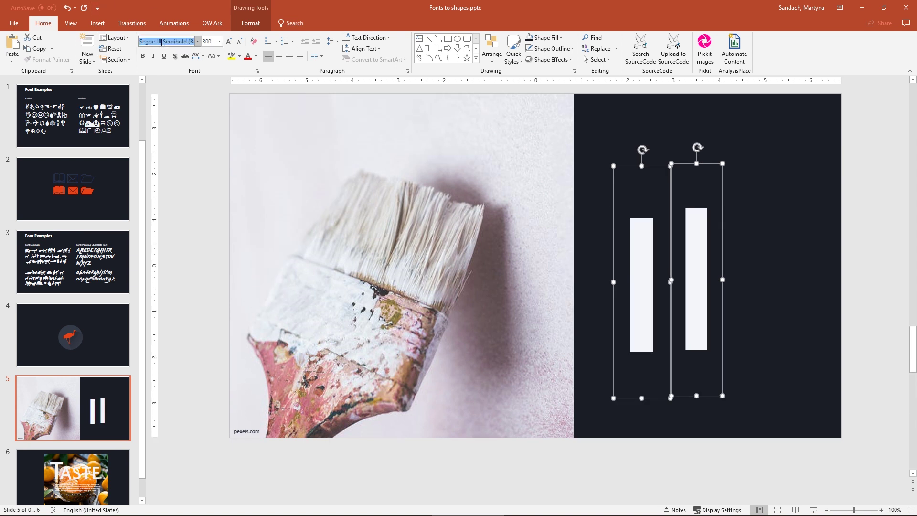
pyautogui.write('Painting With Chocol')
pyautogui.press('Return')
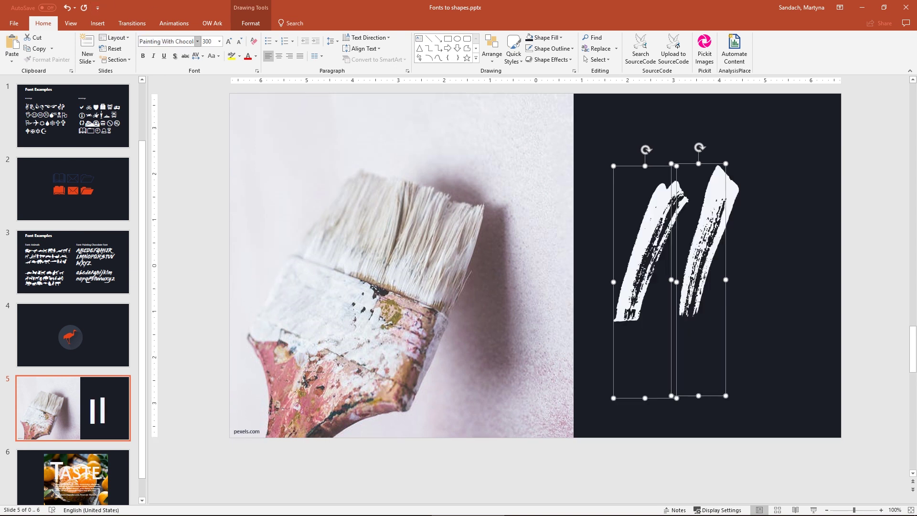
pyautogui.click(646, 149)
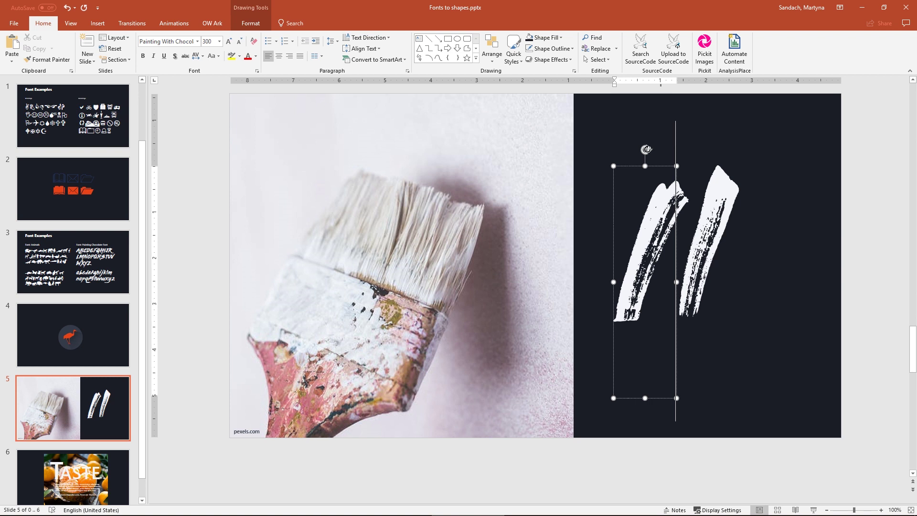
# Rotate and move the left stroke near upside down, then enlarge and rotate the right stroke.
pyautogui.moveTo(646, 150)
pyautogui.mouseDown()
pyautogui.moveTo(641, 460)
pyautogui.moveTo(642, 411)
pyautogui.mouseUp()
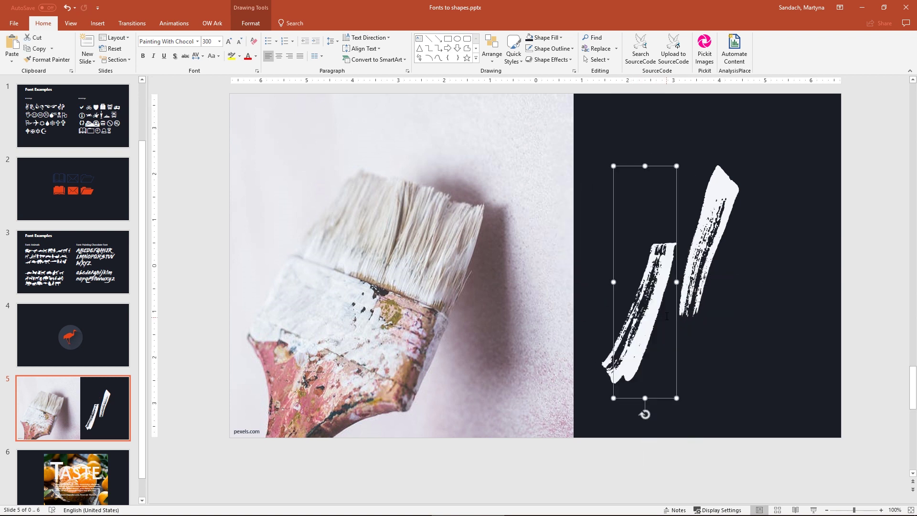
pyautogui.moveTo(675, 316)
pyautogui.mouseDown()
pyautogui.moveTo(506, 414)
pyautogui.moveTo(554, 413)
pyautogui.mouseUp()
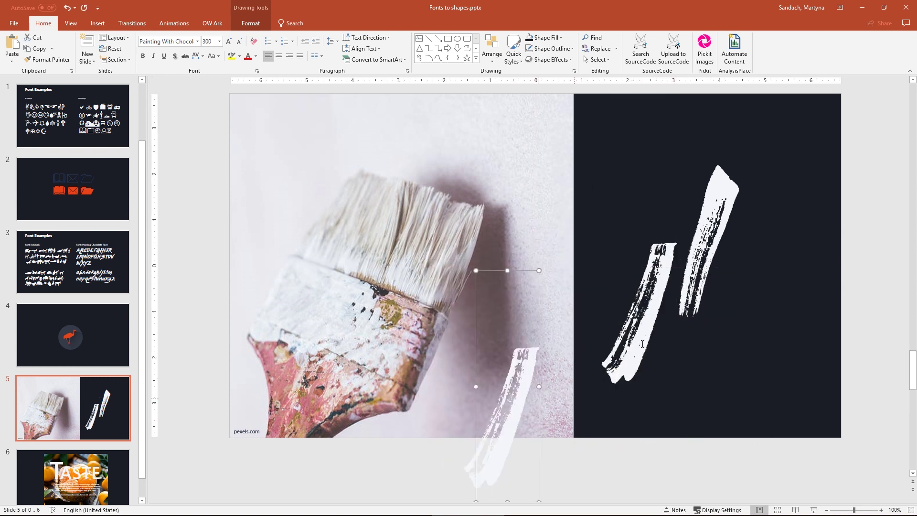
pyautogui.click(664, 287)
pyautogui.click(229, 41)
pyautogui.click(229, 41)
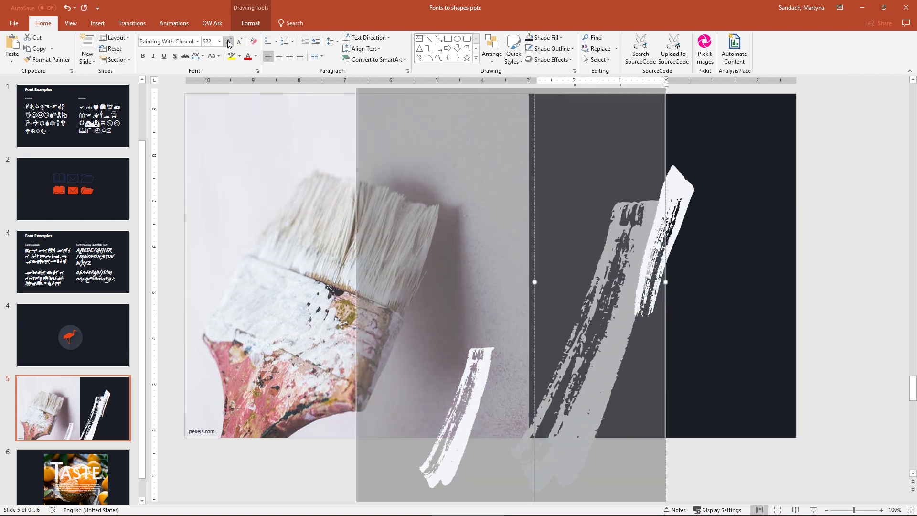
pyautogui.click(229, 41)
pyautogui.keyDown('ctrl'); pyautogui.scroll(-4, 540, 302); pyautogui.keyUp('ctrl')
pyautogui.moveTo(548, 491); pyautogui.dragTo(581, 481)
pyautogui.moveTo(592, 271); pyautogui.dragTo(590, 282)
# Rotate and reposition the small stroke, tilt the large stroke, then select all strokes.
pyautogui.click(647, 258)
pyautogui.moveTo(644, 190)
pyautogui.mouseDown()
pyautogui.moveTo(681, 482)
pyautogui.moveTo(641, 374)
pyautogui.moveTo(501, 385)
pyautogui.moveTo(491, 440)
pyautogui.mouseUp()
pyautogui.click(486, 380)
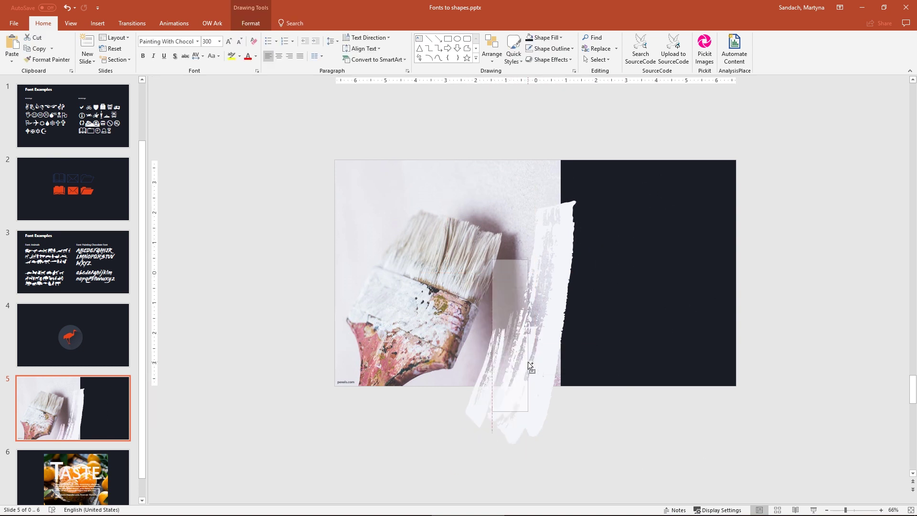
pyautogui.moveTo(539, 391)
pyautogui.mouseDown()
pyautogui.moveTo(574, 373)
pyautogui.moveTo(580, 396)
pyautogui.mouseUp()
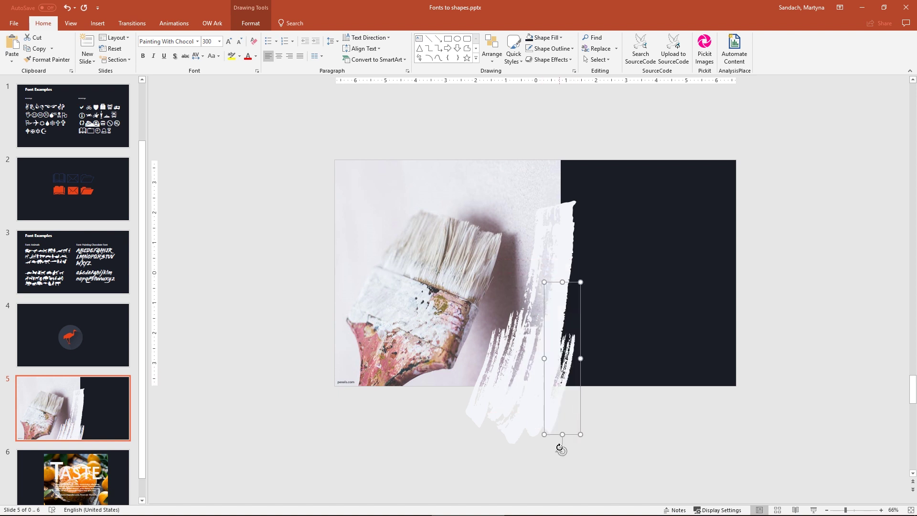
pyautogui.moveTo(559, 448); pyautogui.dragTo(612, 420)
pyautogui.click(667, 436)
pyautogui.click(544, 338)
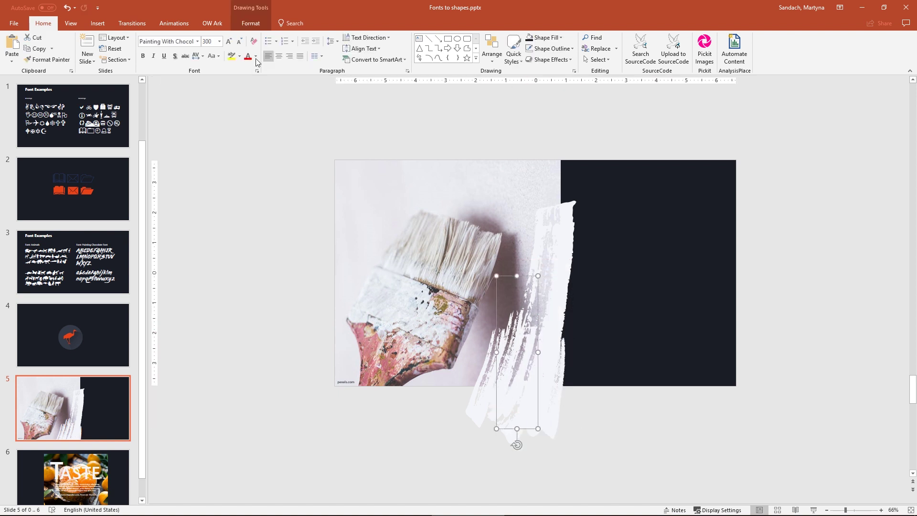
pyautogui.moveTo(517, 479); pyautogui.dragTo(513, 474)
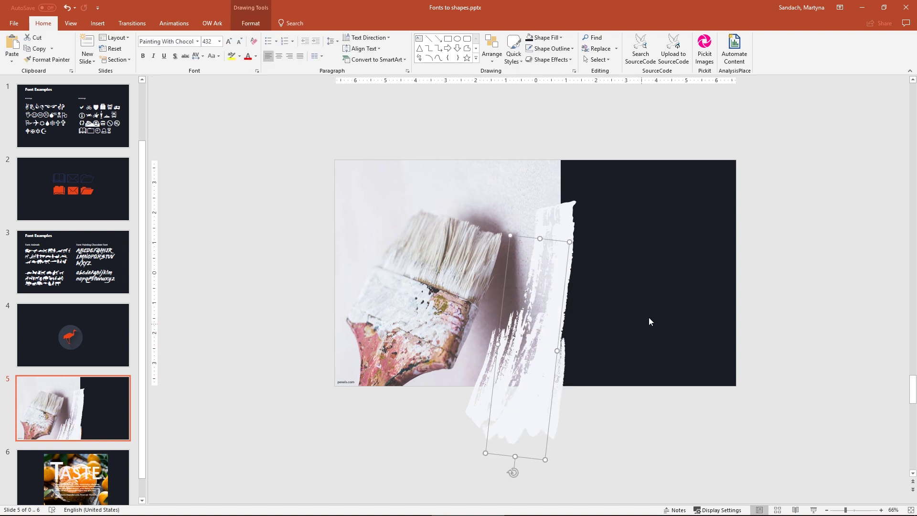
pyautogui.moveTo(664, 120)
pyautogui.mouseDown()
pyautogui.moveTo(497, 439)
pyautogui.moveTo(399, 483)
pyautogui.mouseUp()
# Union the selected brush strokes into one 7.73 × 4.64 inch shape.
pyautogui.keyDown('shift'); pyautogui.click(566, 216); pyautogui.keyUp('shift')
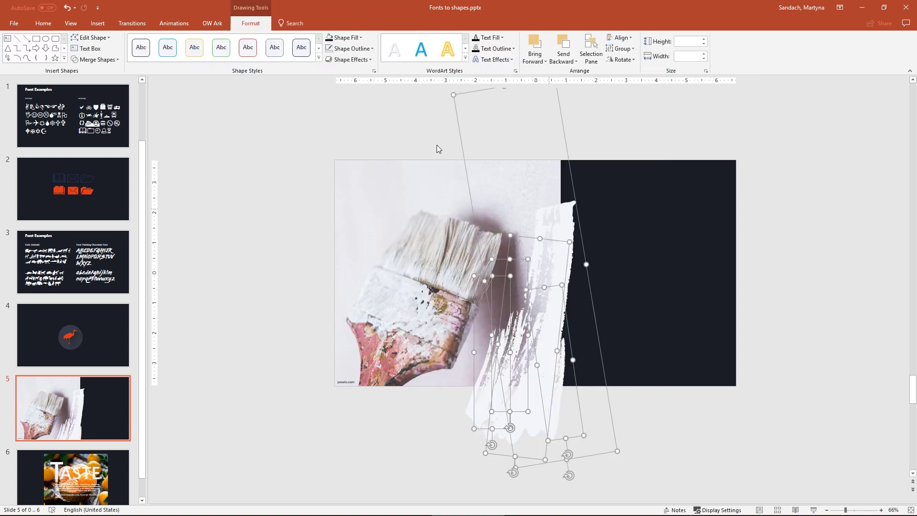
pyautogui.click(116, 64)
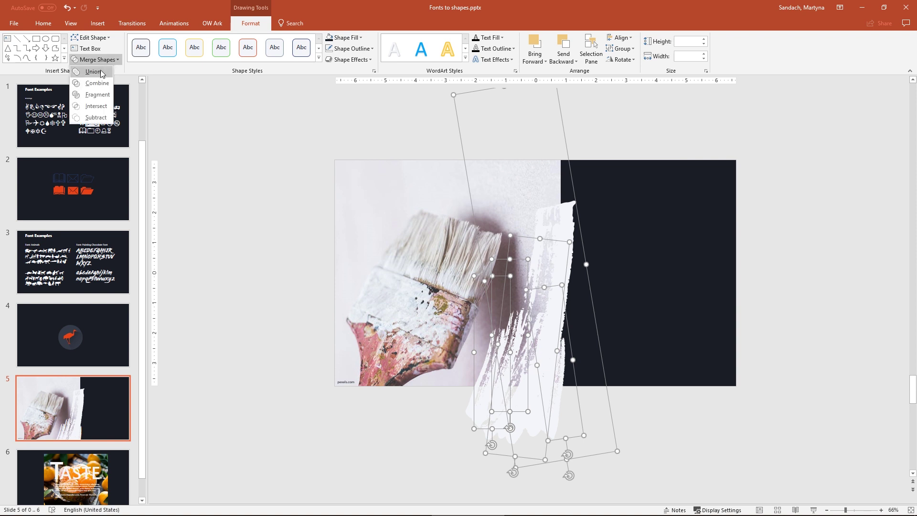
pyautogui.click(100, 71)
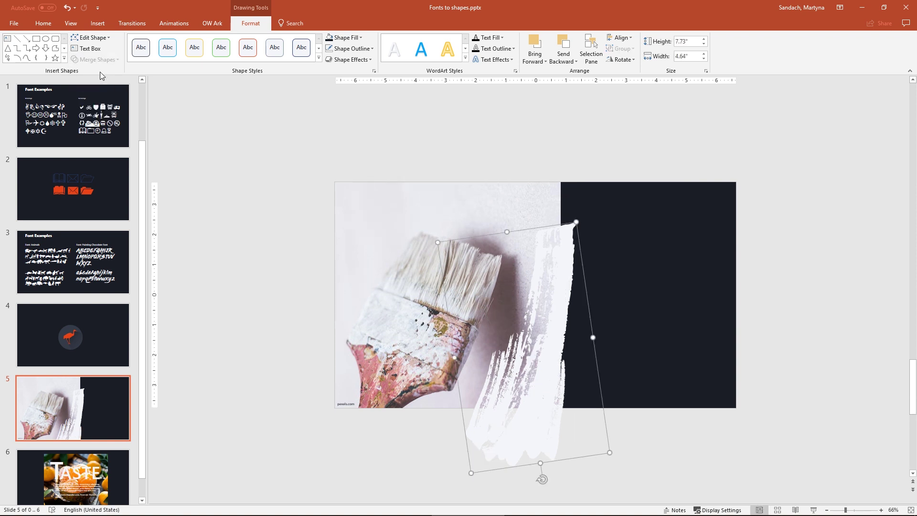
# Subtract the brush-stroke shape from the paintbrush photo, then nudge the cut photo back into alignment.
pyautogui.click(399, 239)
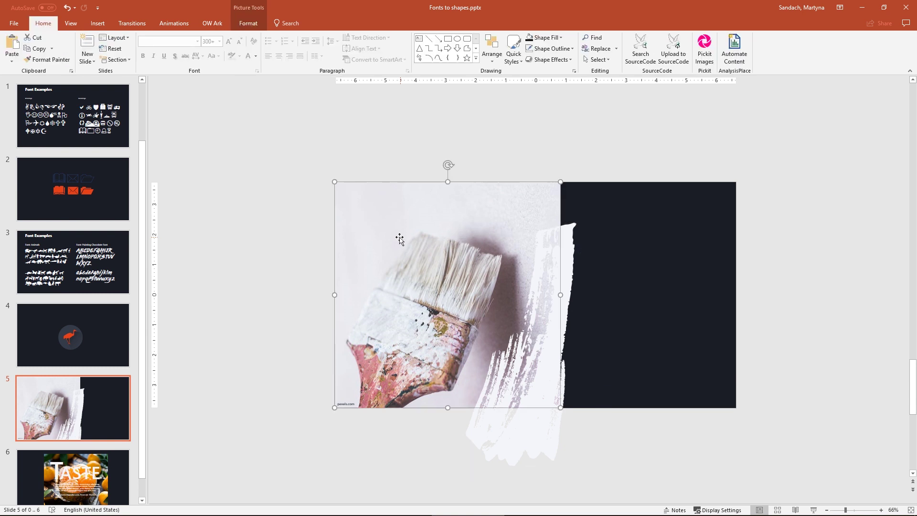
pyautogui.keyDown('shift'); pyautogui.click(532, 437); pyautogui.keyUp('shift')
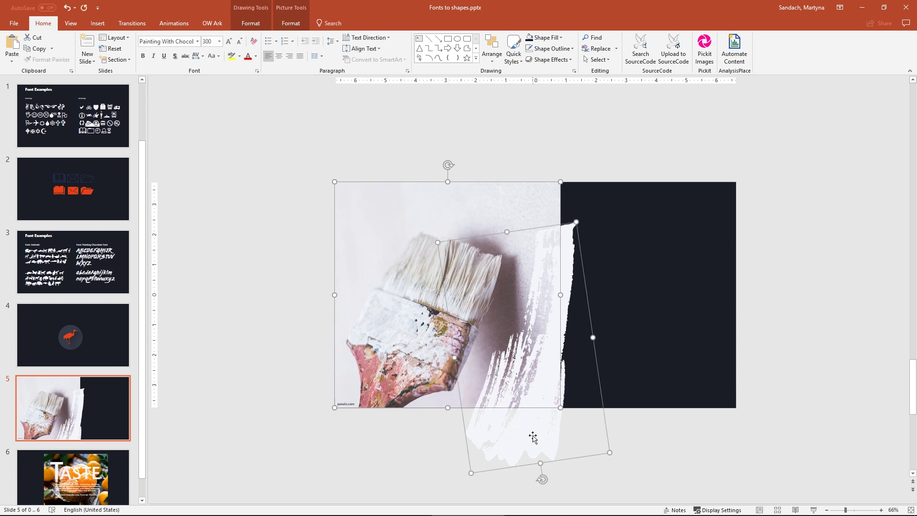
pyautogui.click(248, 23)
pyautogui.click(108, 60)
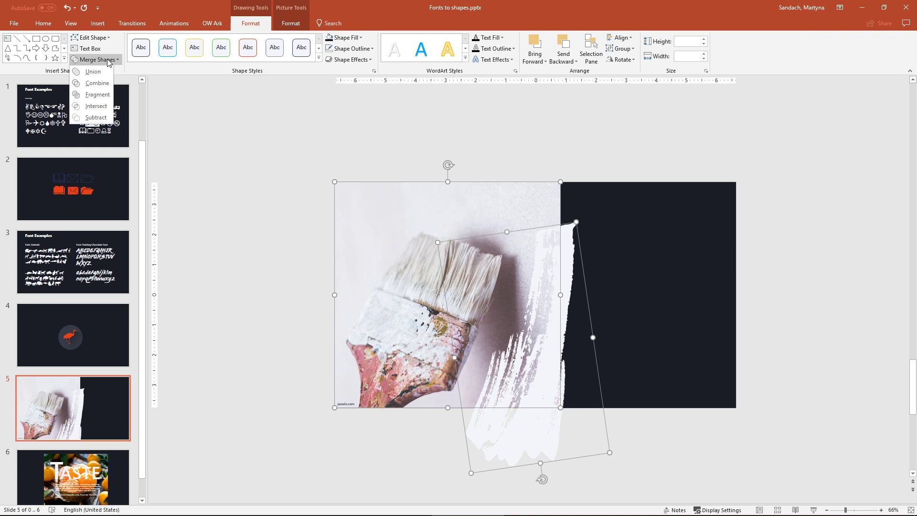
pyautogui.click(106, 122)
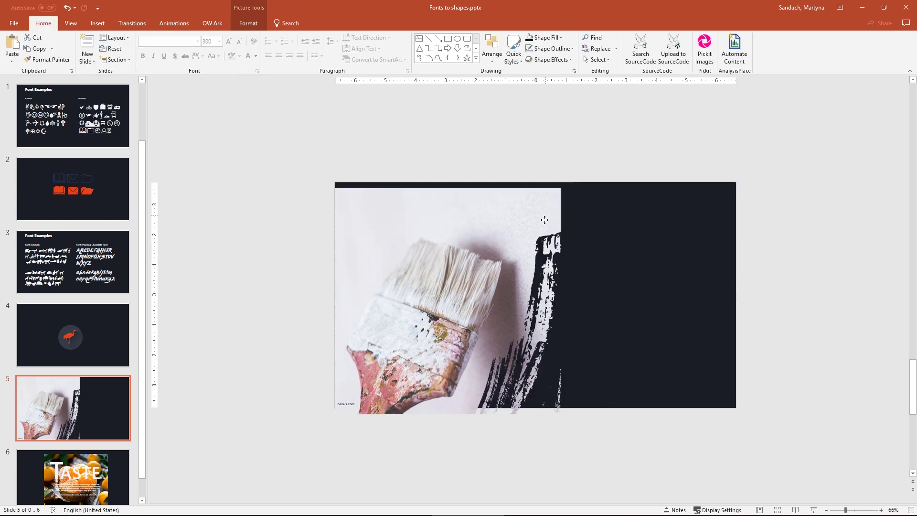
pyautogui.moveTo(544, 219)
pyautogui.mouseDown()
pyautogui.moveTo(541, 274)
pyautogui.moveTo(538, 219)
pyautogui.moveTo(547, 211)
pyautogui.mouseUp()
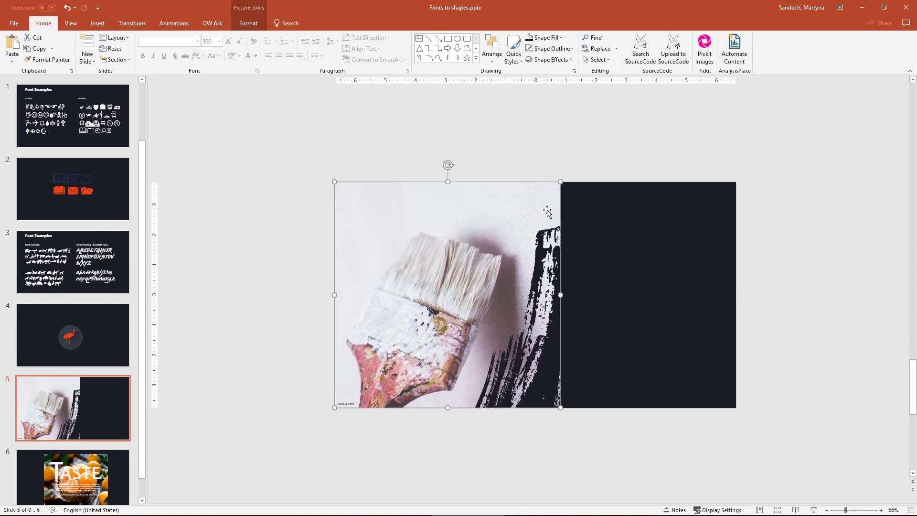
pyautogui.click(647, 260)
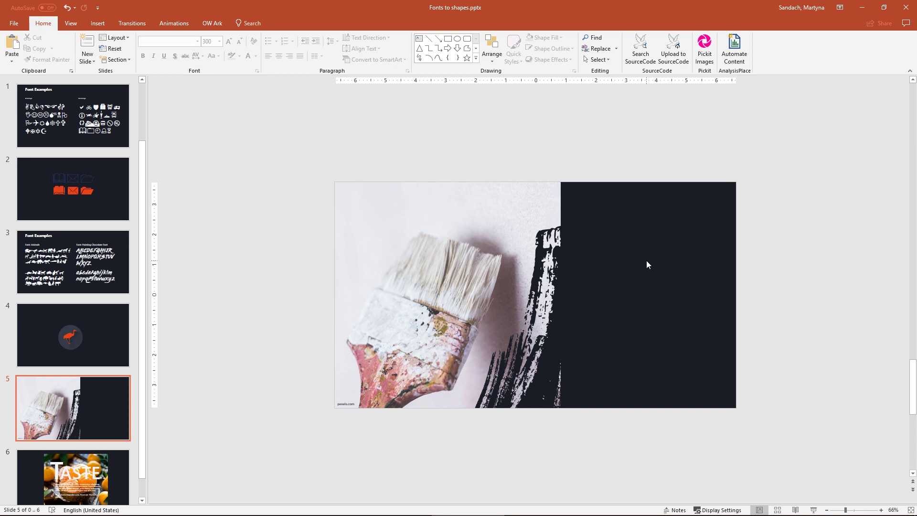
pyautogui.scroll(-1, 72, 335)
# Jump to slide 6 (TASTE over the tangerines) and zoom the view to 100%.
pyautogui.click(124, 450)
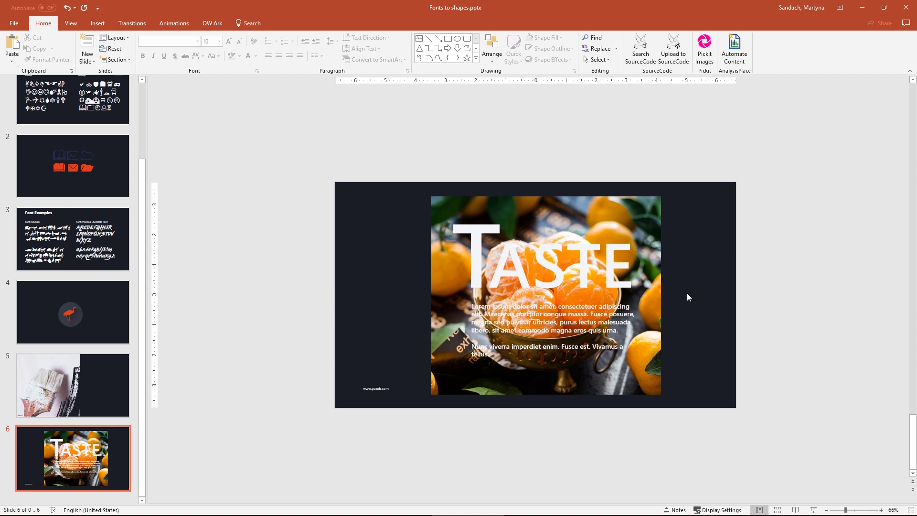
pyautogui.scroll(4, 687, 297)
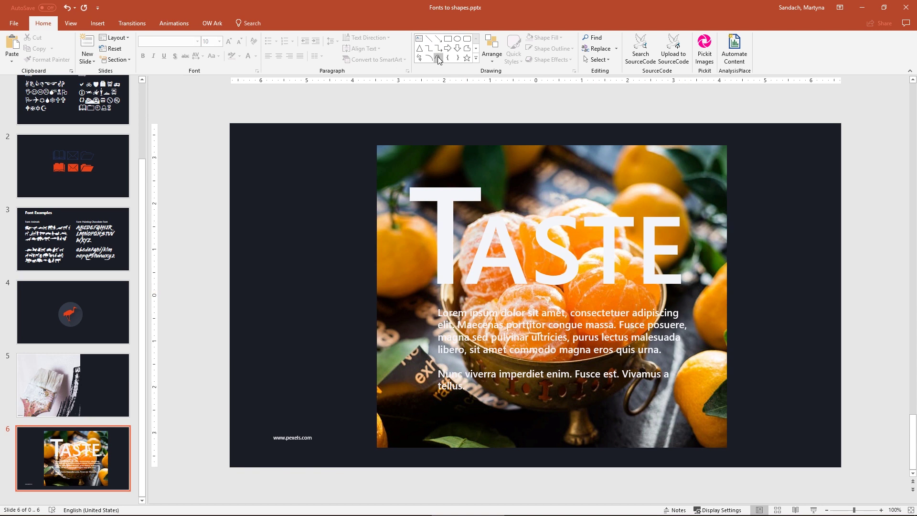
# Draw a rectangle over the tangerine photo and Combine it with the TASTE text into a cut-out panel.
pyautogui.click(448, 39)
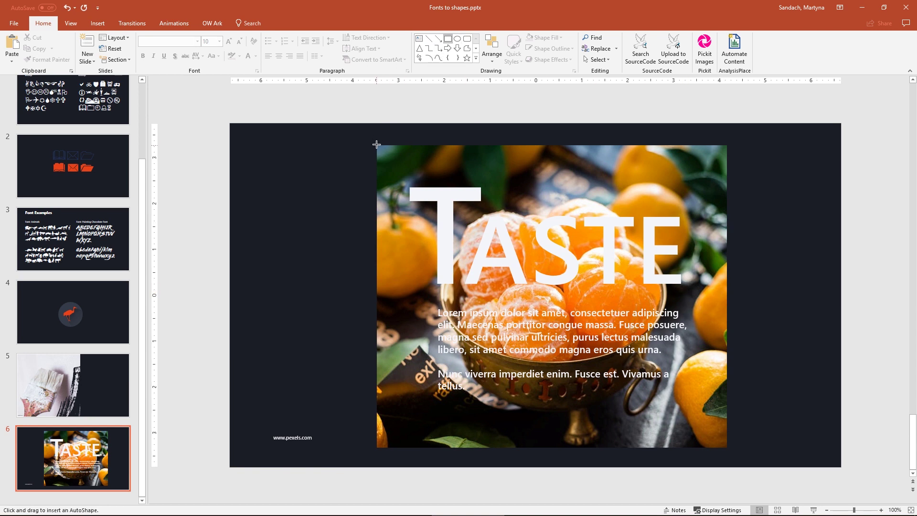
pyautogui.moveTo(376, 144); pyautogui.dragTo(726, 448)
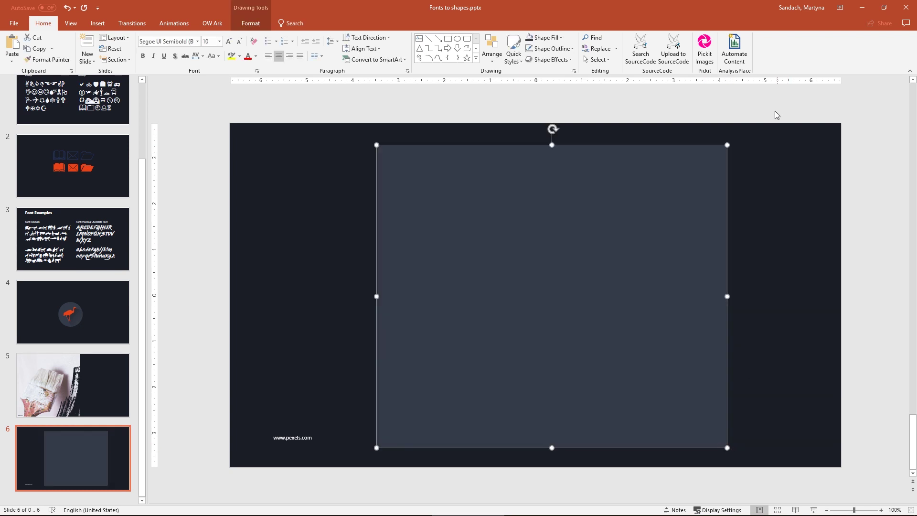
pyautogui.moveTo(787, 94); pyautogui.dragTo(275, 342)
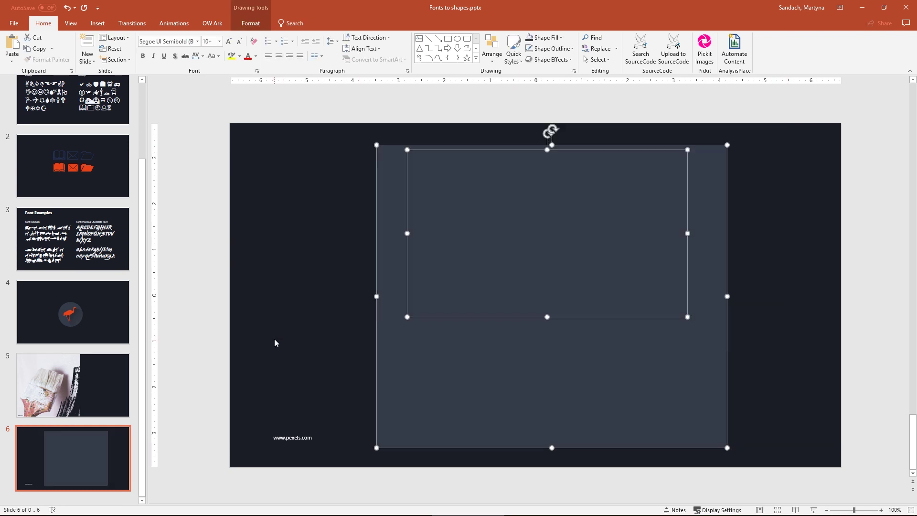
pyautogui.click(250, 23)
pyautogui.click(105, 61)
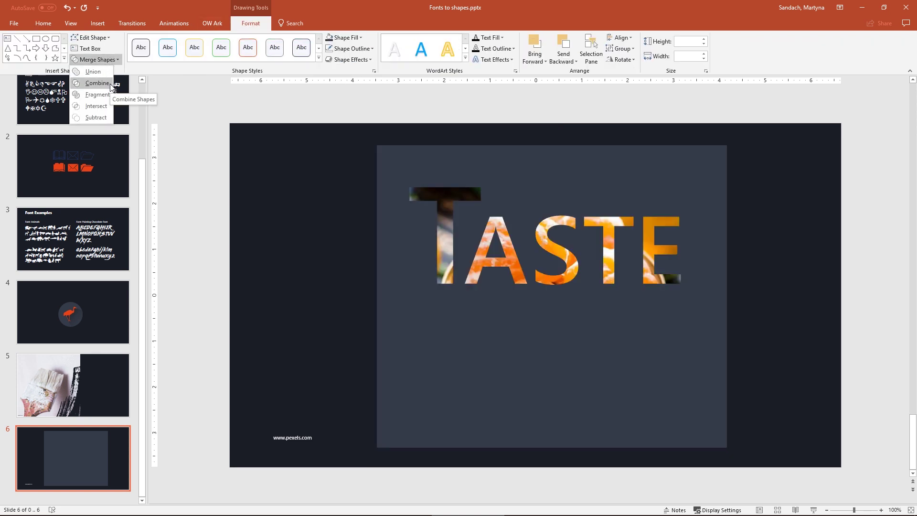
pyautogui.click(112, 84)
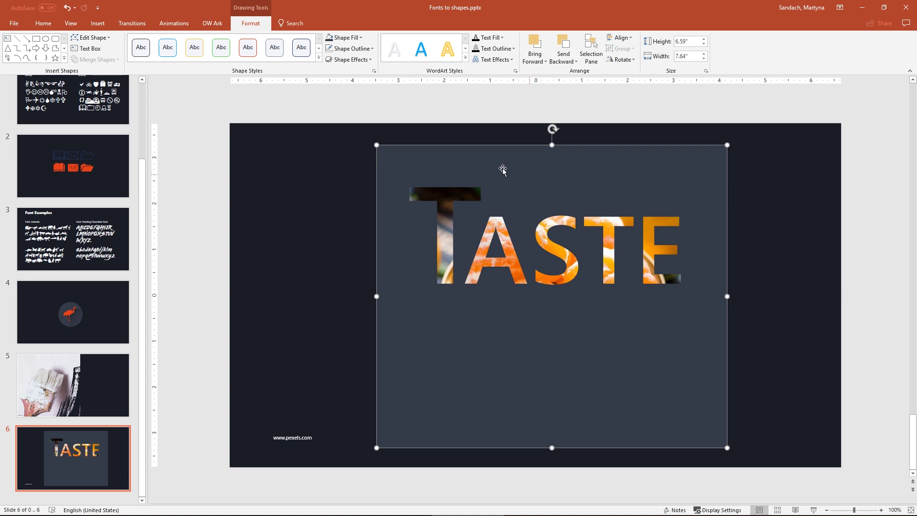
# Set the TASTE overlay's transparency to 15% in Format Shape.
pyautogui.click(43, 23)
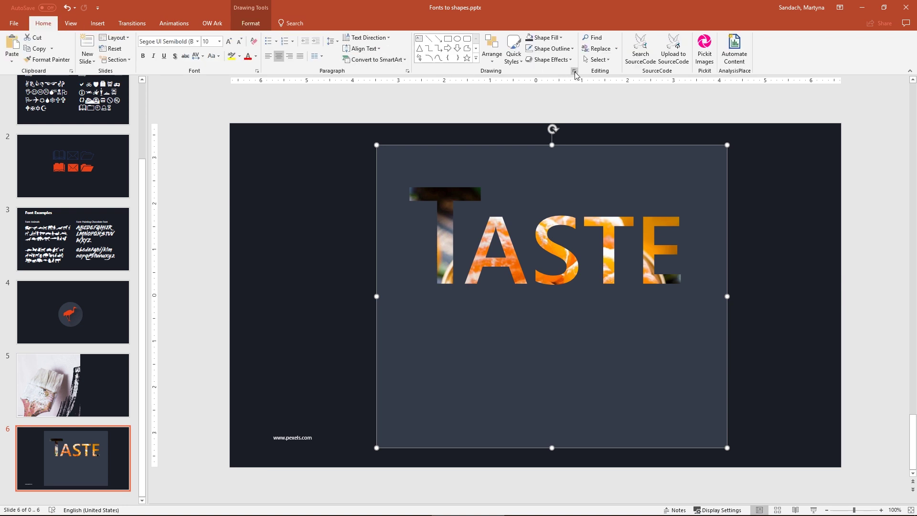
pyautogui.click(574, 71)
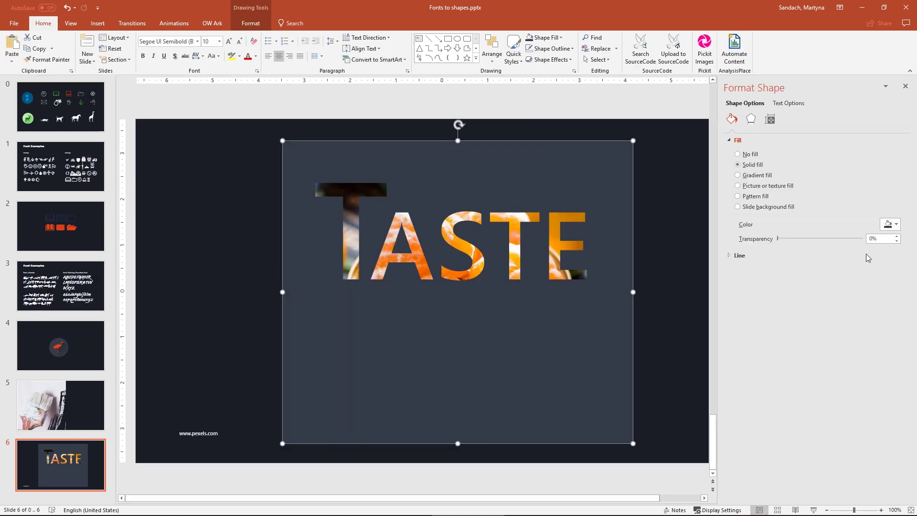
pyautogui.click(872, 238)
pyautogui.write('15')
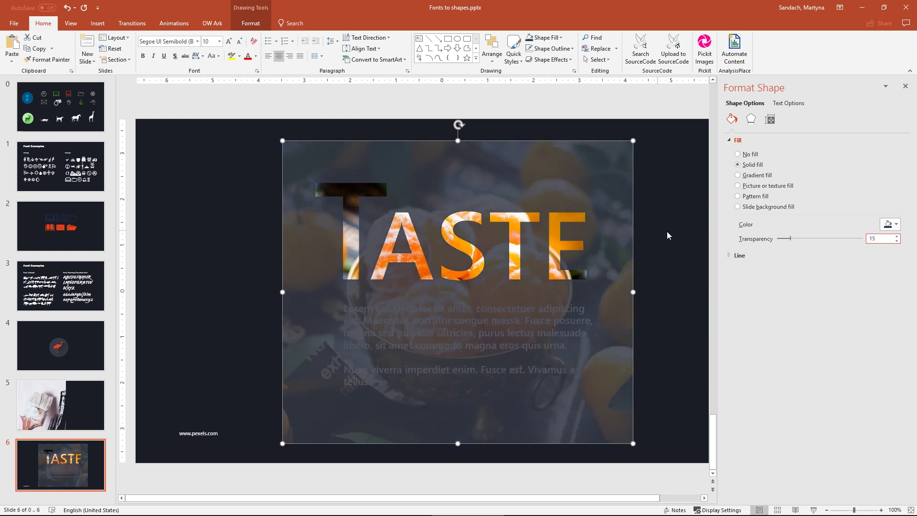
# Bring the Lorem ipsum text box to the front.
pyautogui.moveTo(689, 251); pyautogui.dragTo(222, 429)
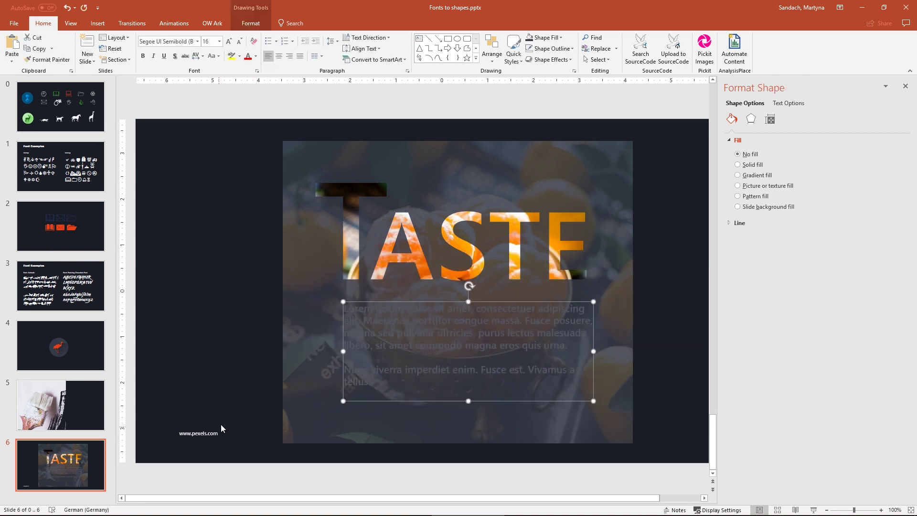
pyautogui.click(493, 56)
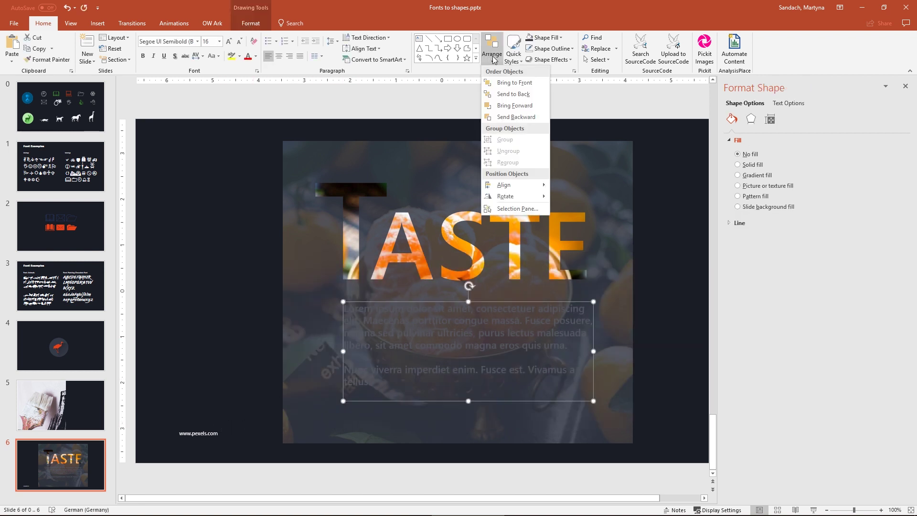
pyautogui.click(537, 86)
# Give the TASTE overlay a solid, light-coloured outline.
pyautogui.click(610, 277)
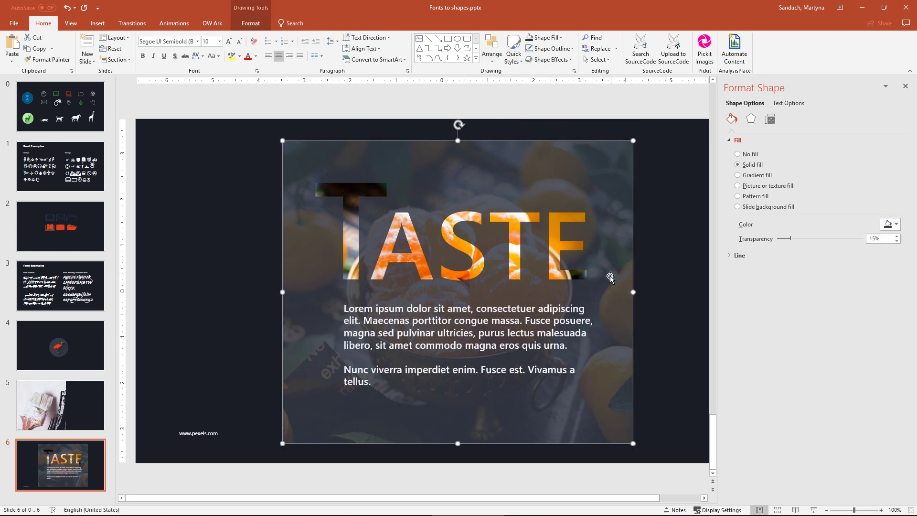
pyautogui.click(729, 256)
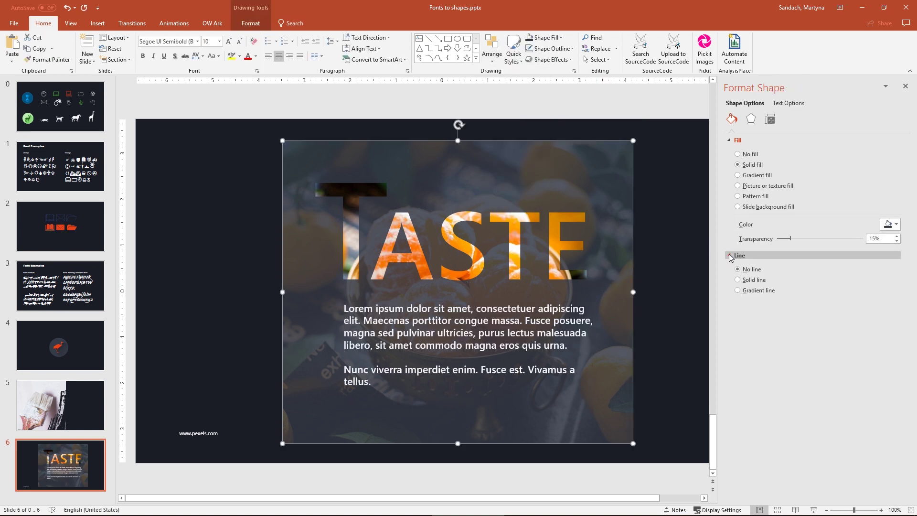
pyautogui.click(753, 280)
pyautogui.click(890, 307)
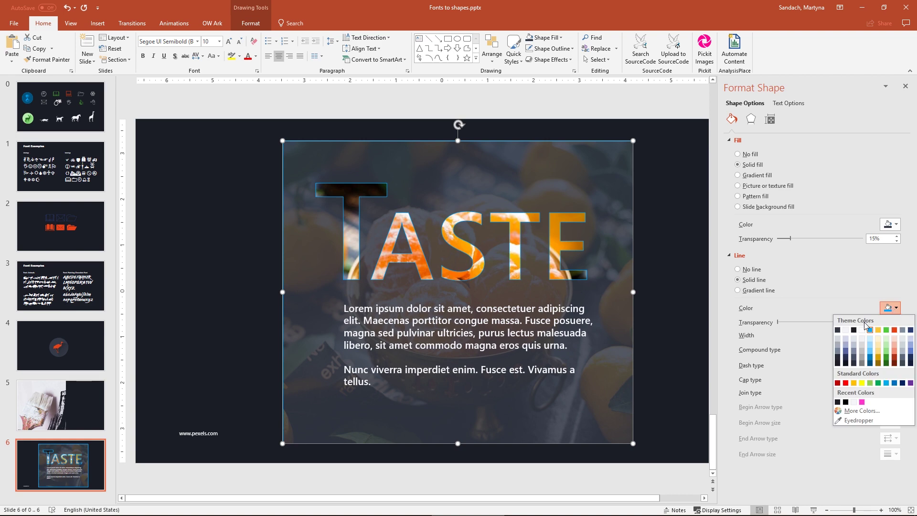
pyautogui.click(862, 330)
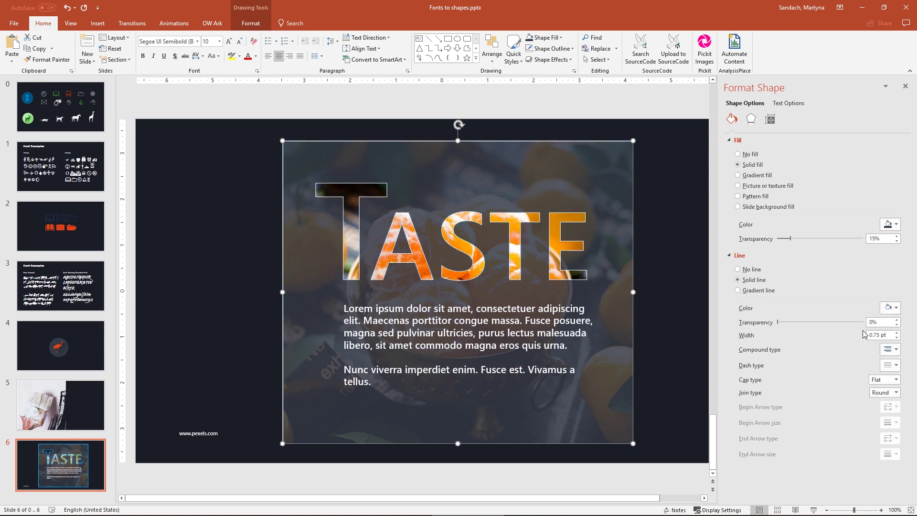
pyautogui.click(683, 318)
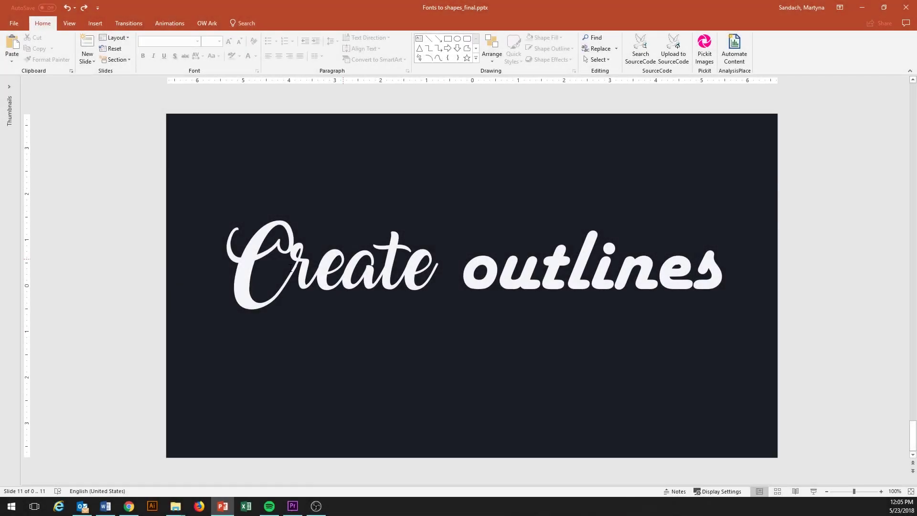
# Cover the Create outlines text with a rectangle and Fragment the two together.
pyautogui.moveTo(222, 267); pyautogui.dragTo(743, 267)
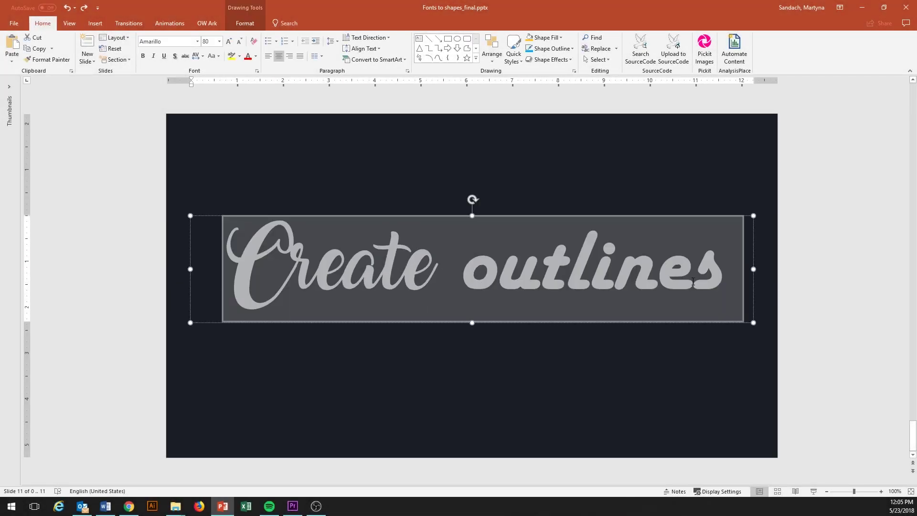
pyautogui.click(436, 267)
pyautogui.click(447, 38)
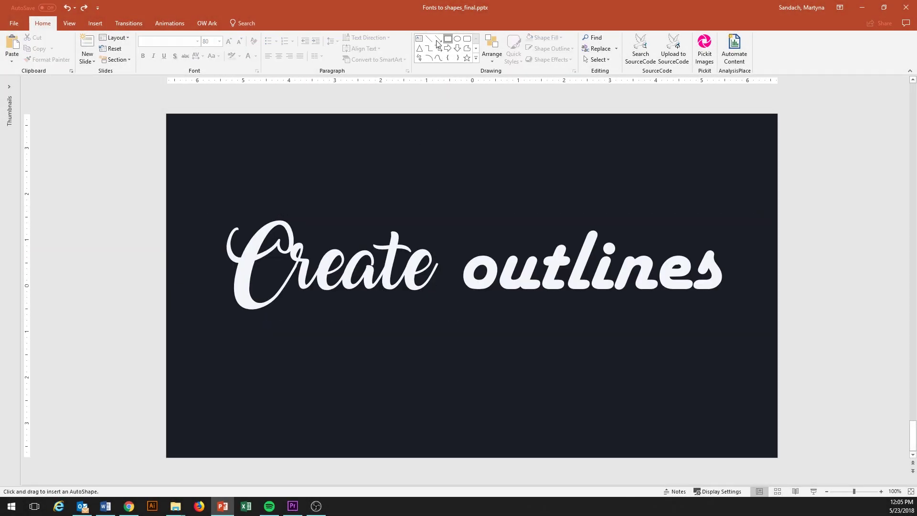
pyautogui.moveTo(139, 149); pyautogui.dragTo(849, 418)
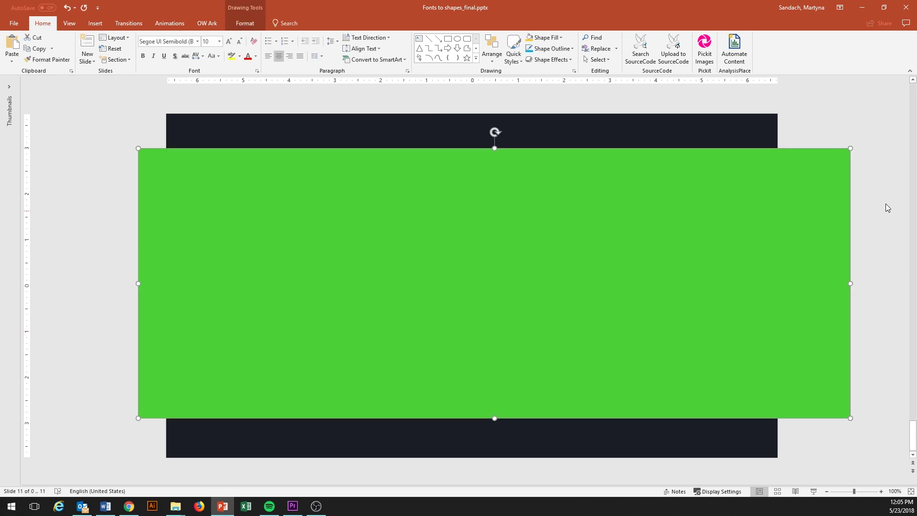
pyautogui.moveTo(884, 193); pyautogui.dragTo(64, 368)
pyautogui.click(244, 23)
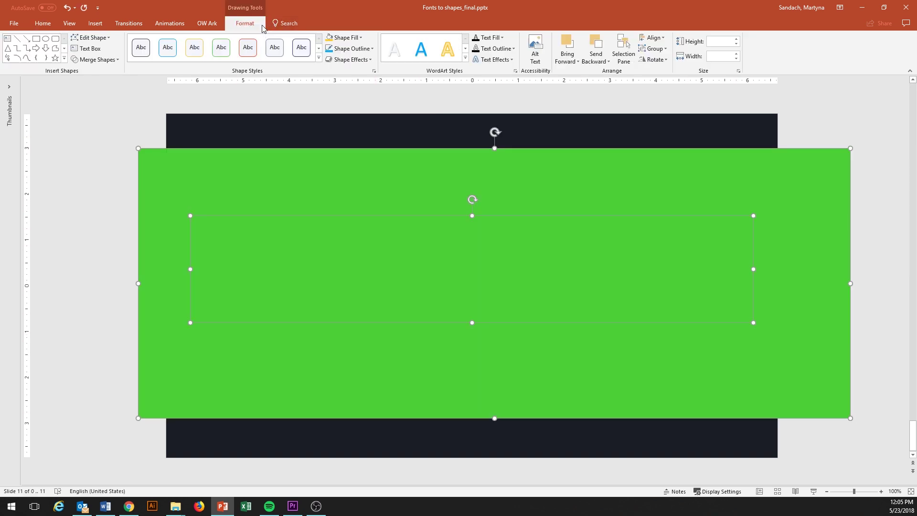
pyautogui.click(92, 60)
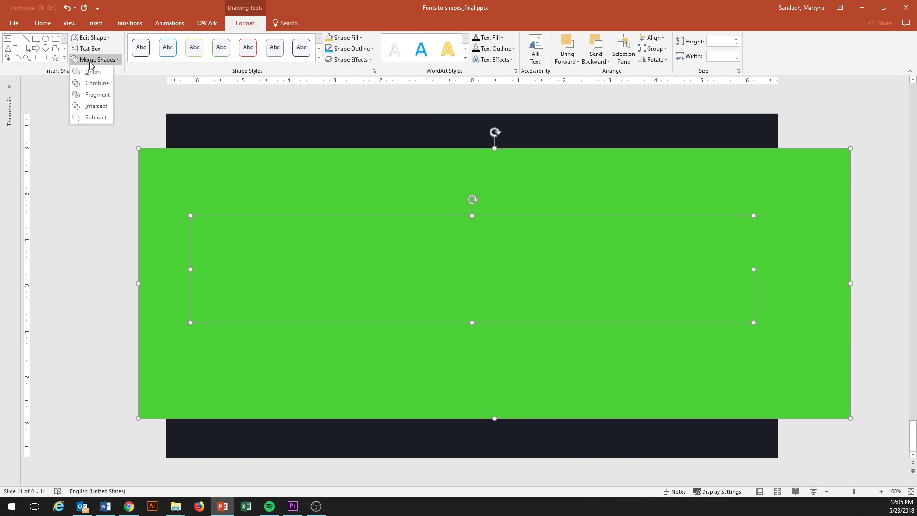
pyautogui.click(98, 95)
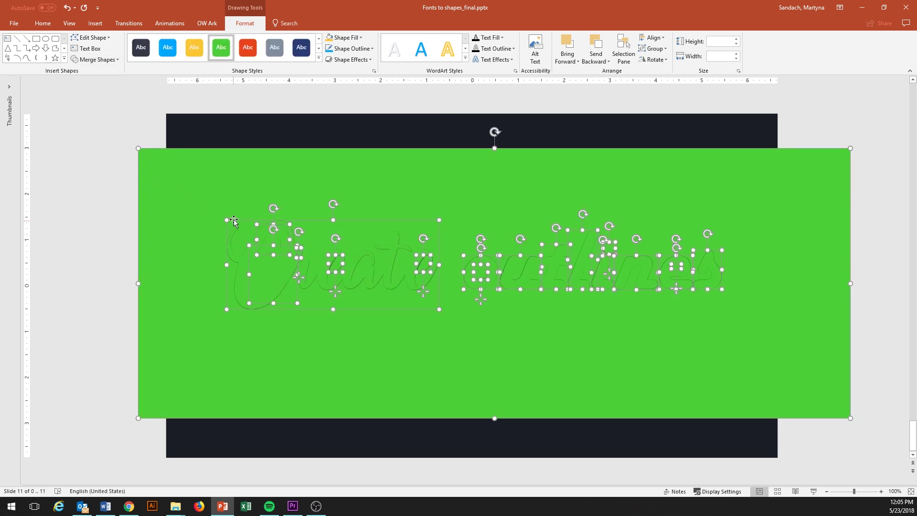
# Delete the green background fragment, leaving only the green letter shapes.
pyautogui.moveTo(894, 210); pyautogui.dragTo(448, 337)
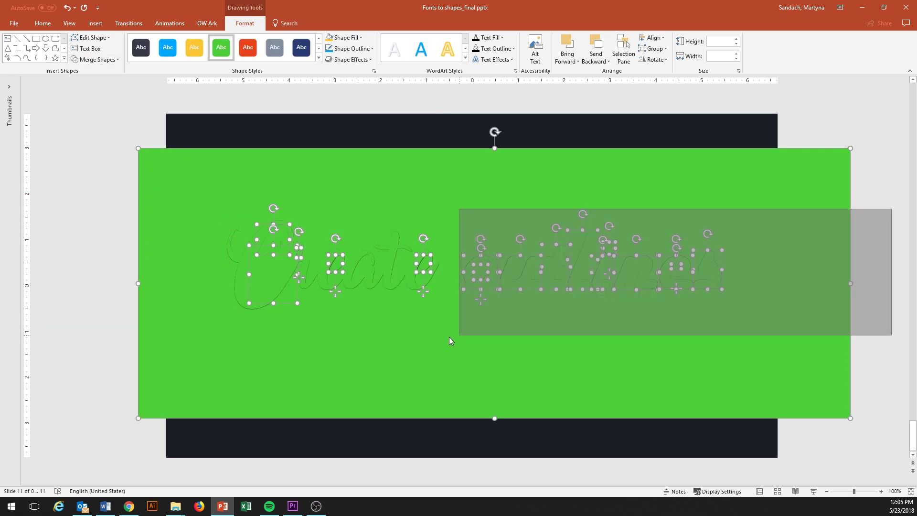
pyautogui.click(794, 286)
pyautogui.press('Delete')
pyautogui.click(644, 278)
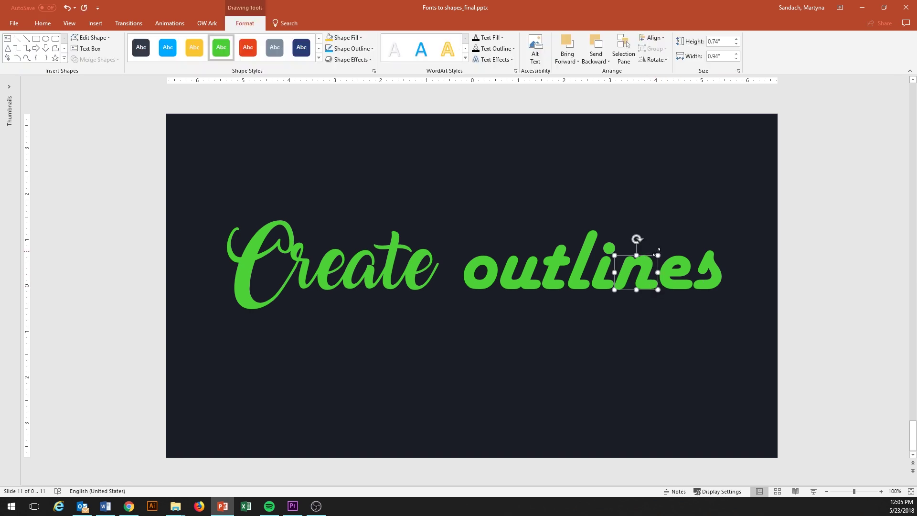
pyautogui.moveTo(656, 252); pyautogui.dragTo(702, 221)
pyautogui.hotkey('ctrl', 'z')
pyautogui.click(815, 249)
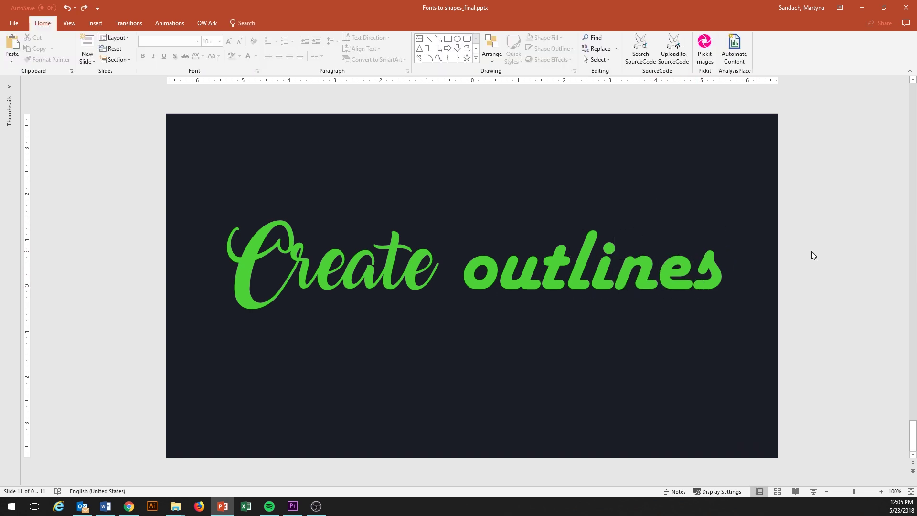
# Undo back to the white Create outlines text and zoom the view to 75%.
pyautogui.click(67, 9)
pyautogui.click(68, 9)
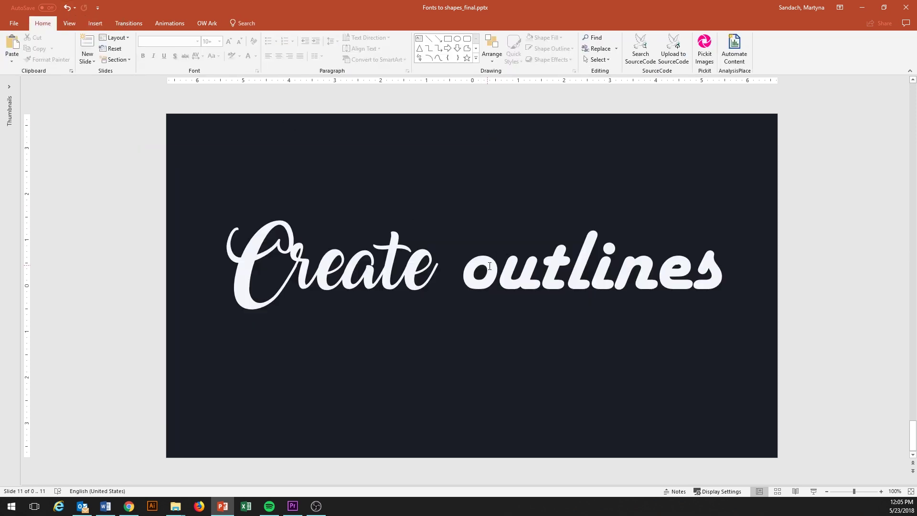
pyautogui.scroll(-2, 489, 266)
# Ctrl-drag the Create outlines text box upward to place a copy above it.
pyautogui.click(472, 228)
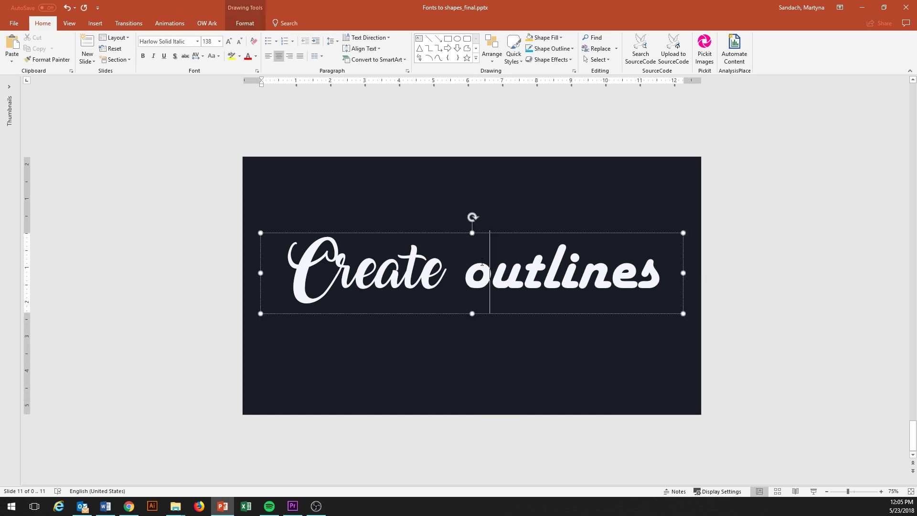
pyautogui.moveTo(480, 228); pyautogui.dragTo(483, 156)
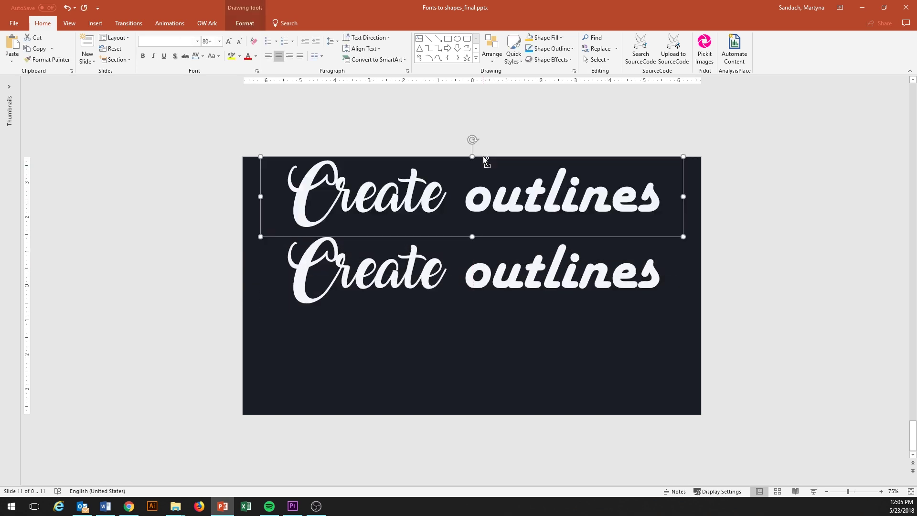
pyautogui.click(605, 60)
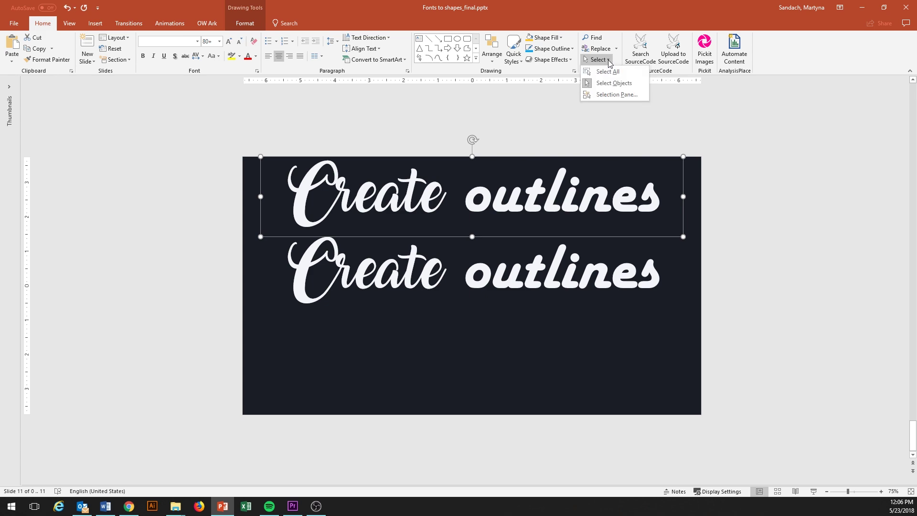
# Open the Selection Pane and try hiding and showing the top text copy.
pyautogui.click(625, 98)
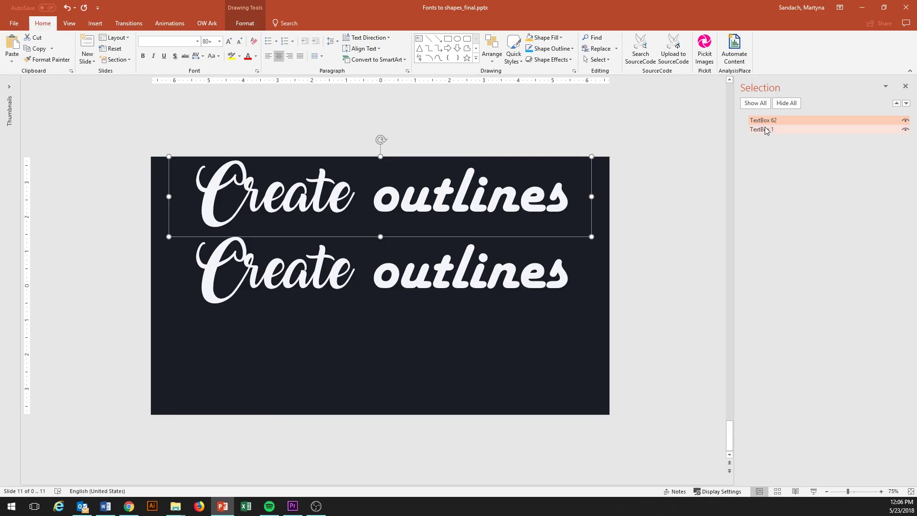
pyautogui.click(905, 121)
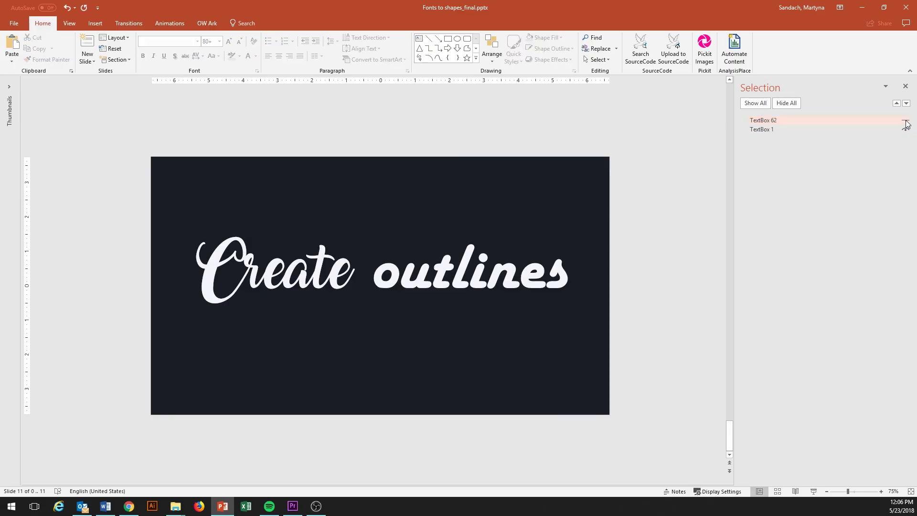
pyautogui.click(905, 122)
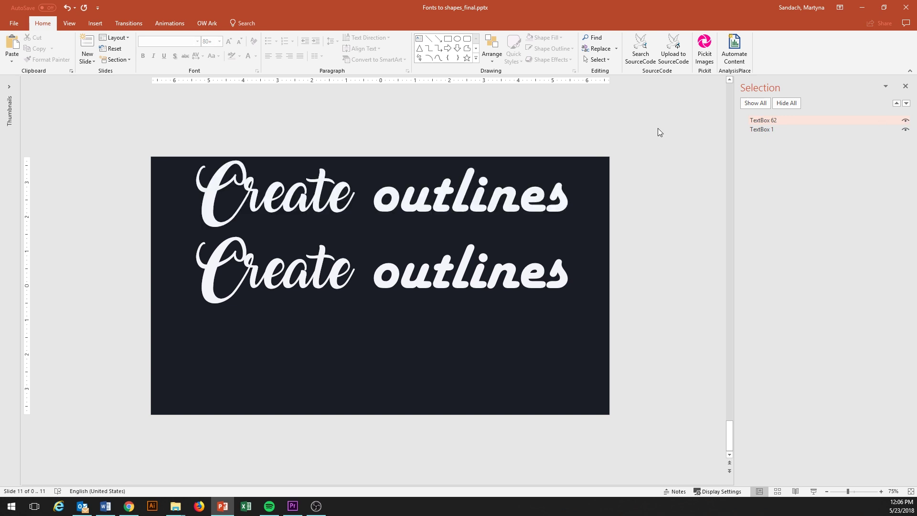
# Change both text copies to 'Creating outlines' and hide the top copy.
pyautogui.click(352, 195)
pyautogui.press('BackSpace')
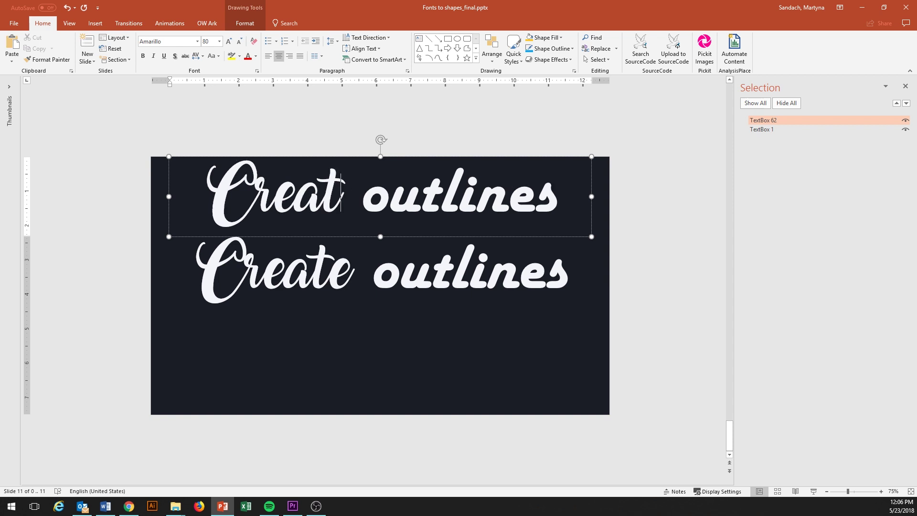
pyautogui.write('ing')
pyautogui.click(351, 272)
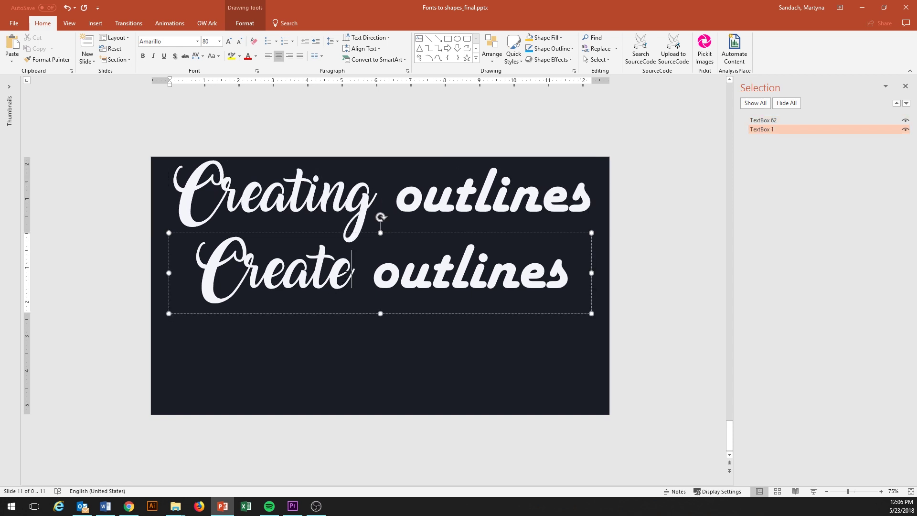
pyautogui.press('BackSpace')
pyautogui.write('ing')
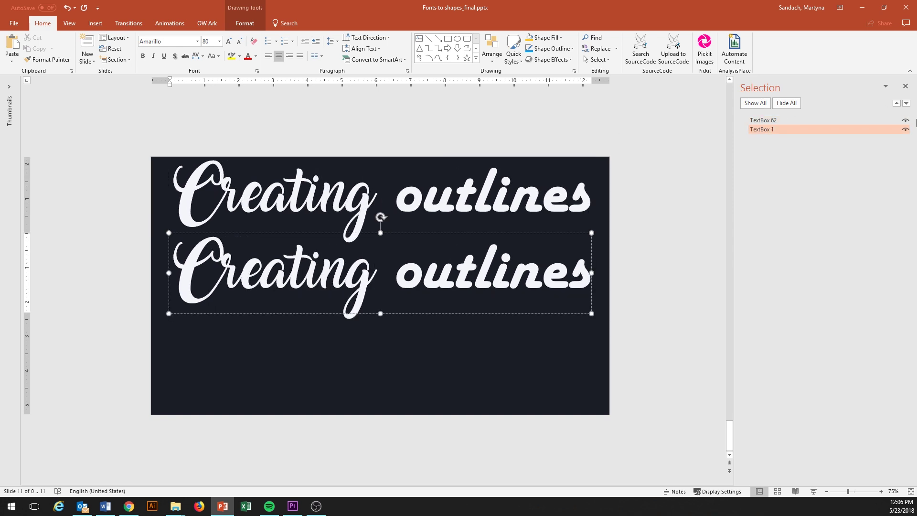
pyautogui.click(905, 121)
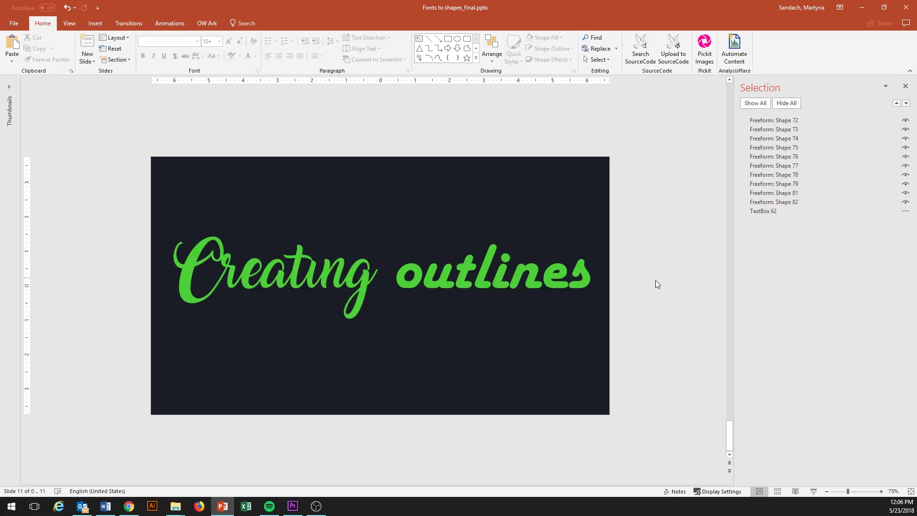